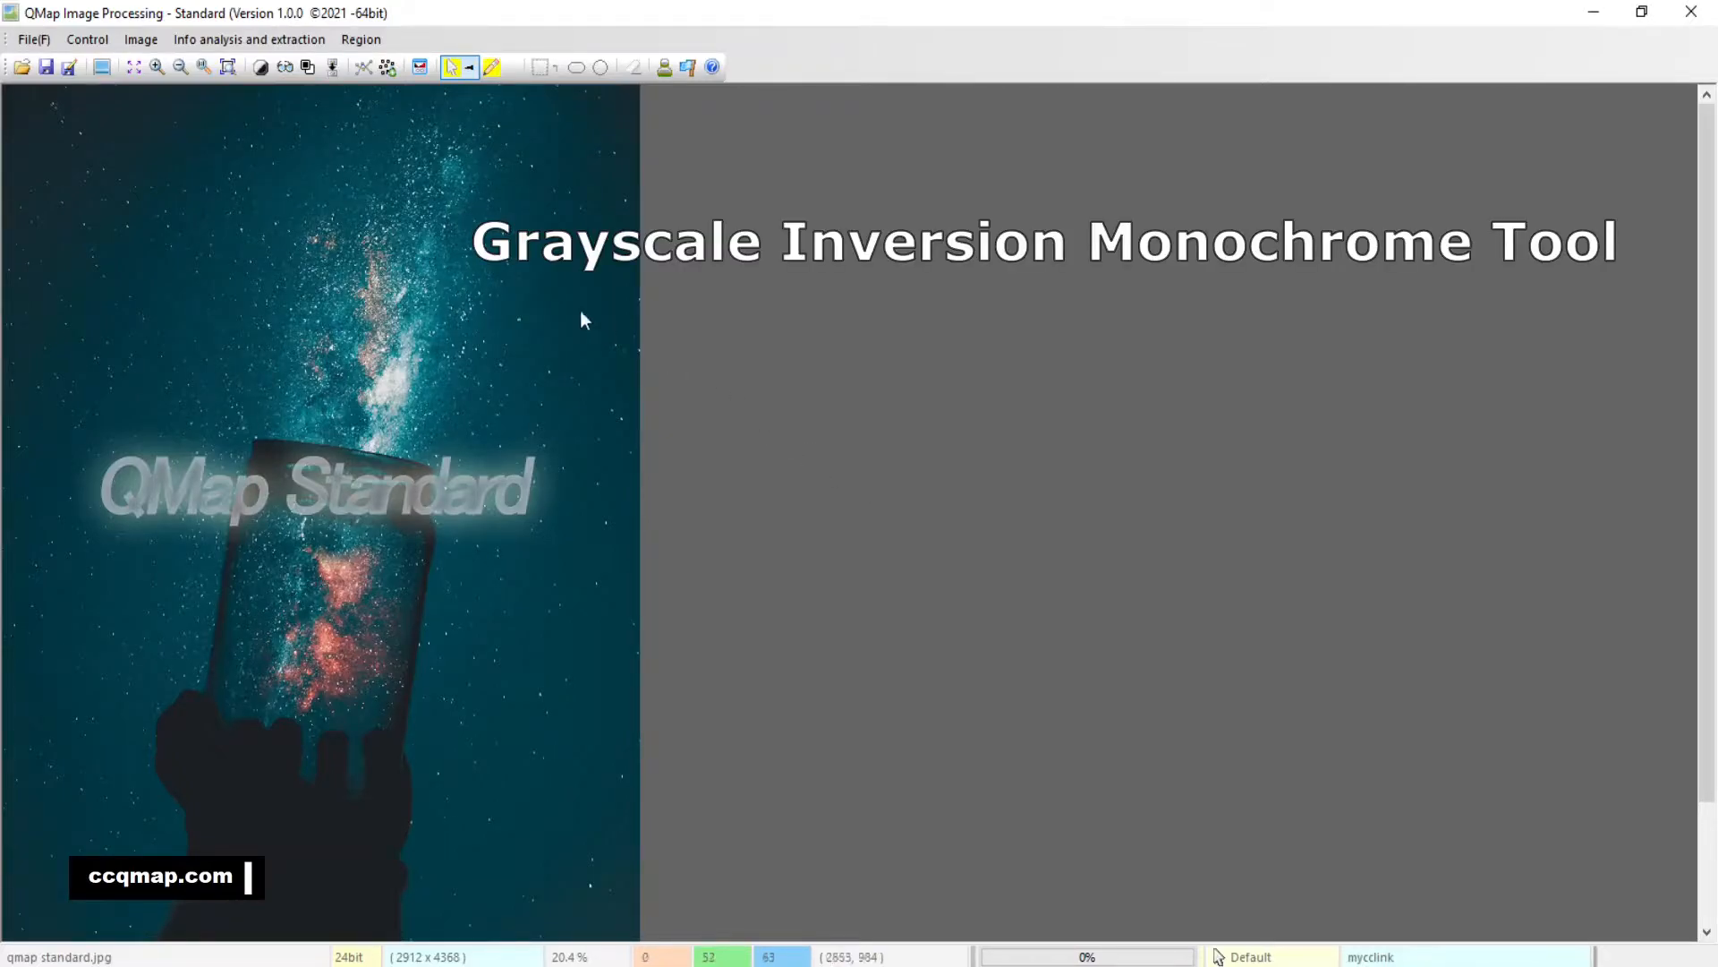
Open the Grayscale, reverse, monochrome tool and test the Grayscale (R + G + B) / 3 conversion on the image.
click(308, 68)
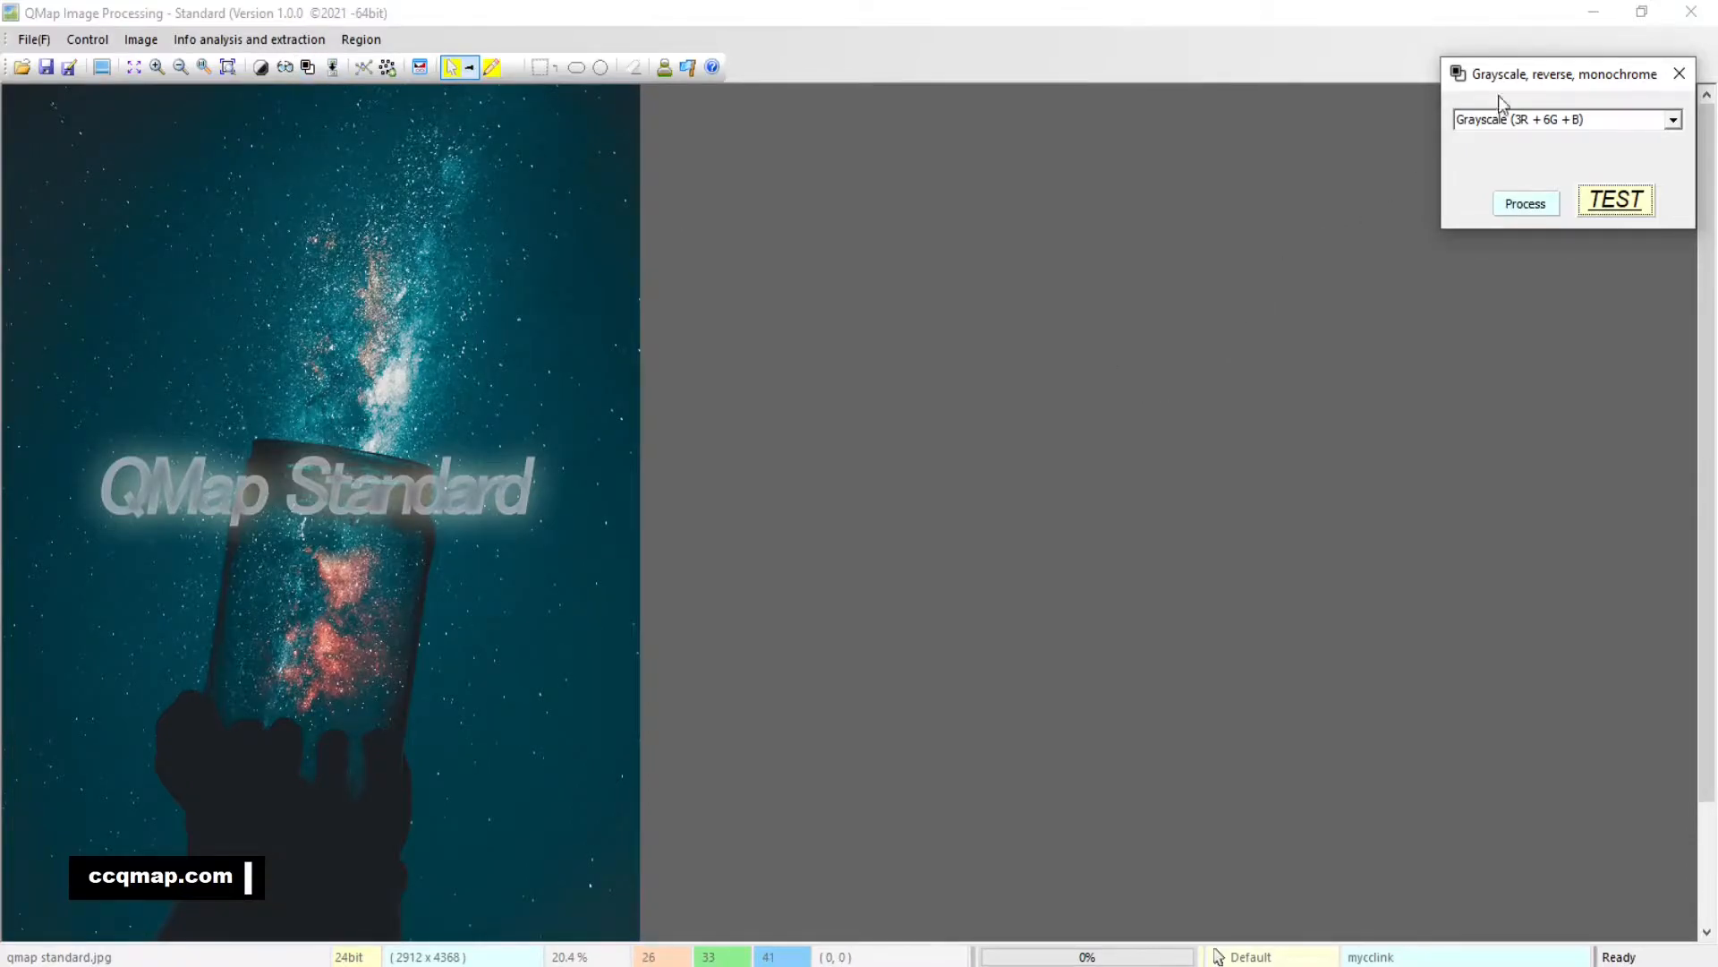
drag(1530, 73, 946, 239)
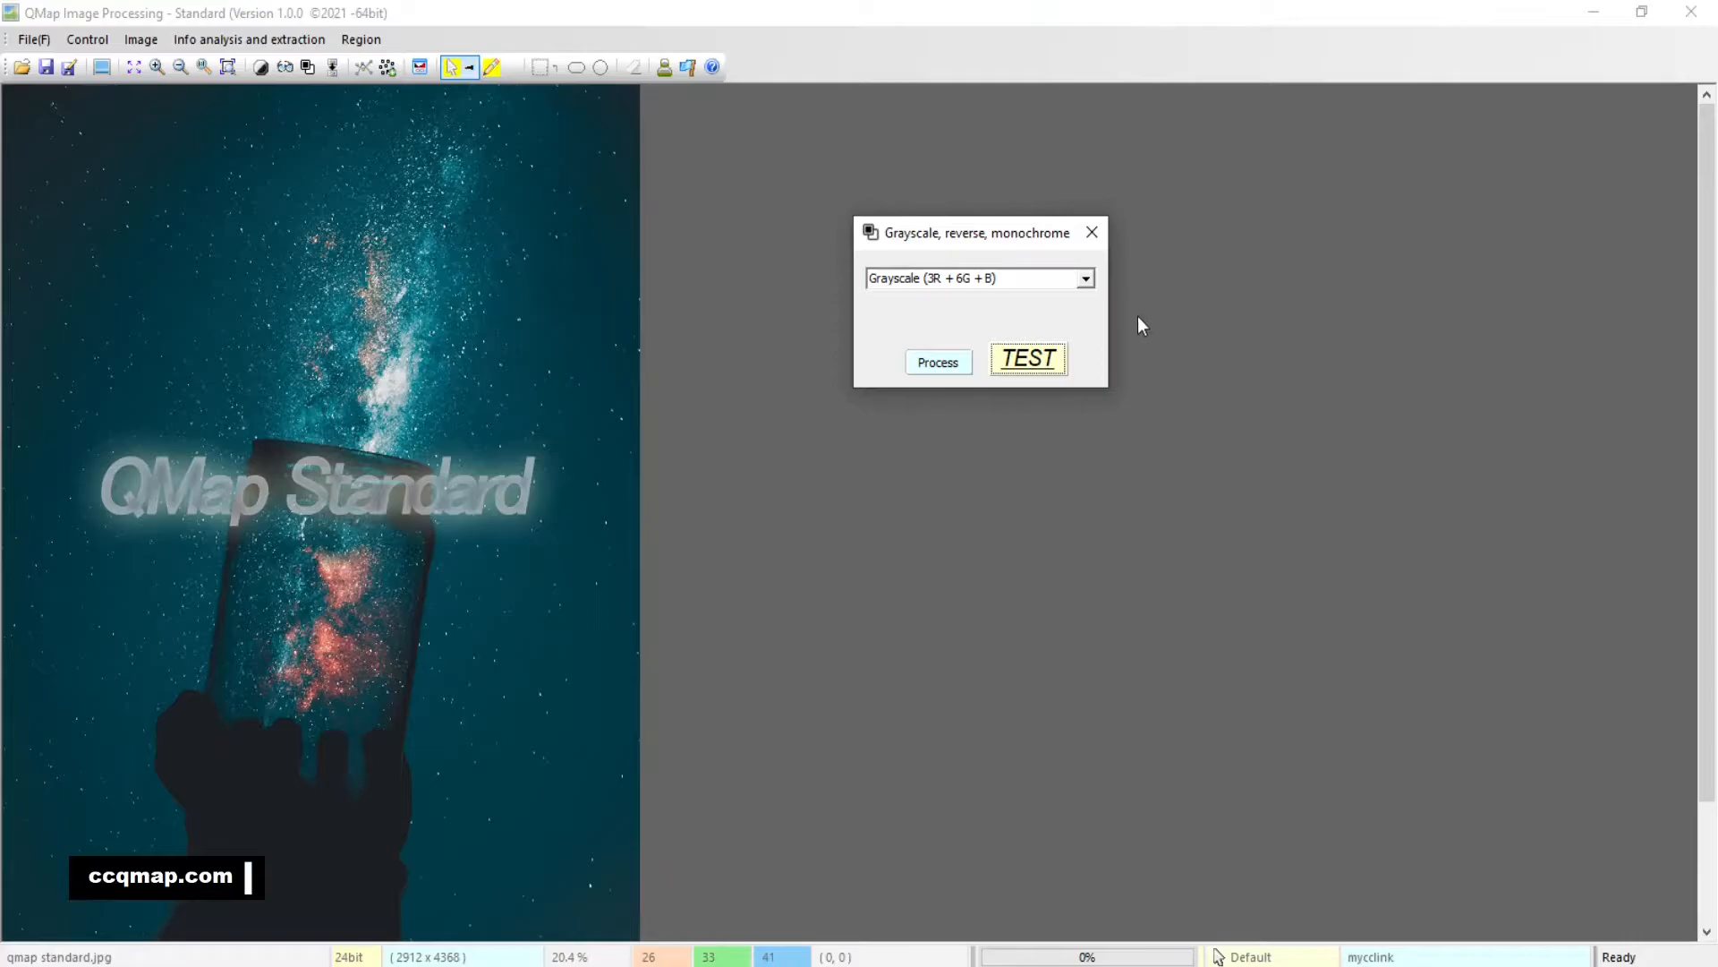
click(1086, 279)
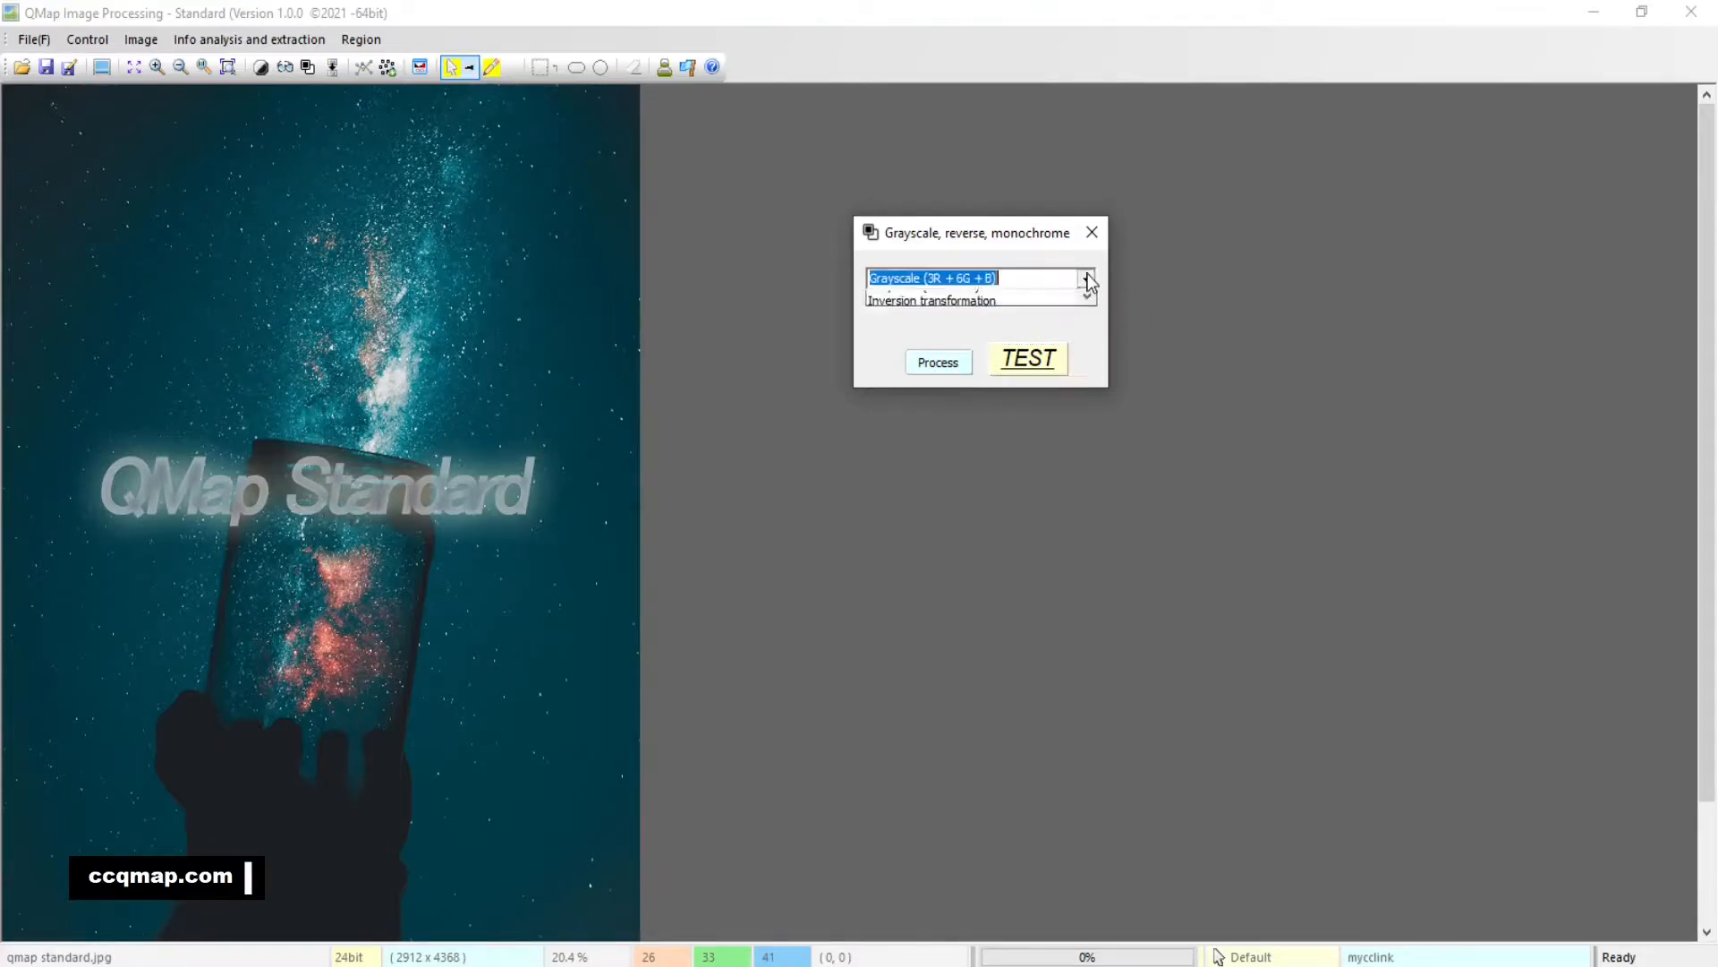
click(1088, 302)
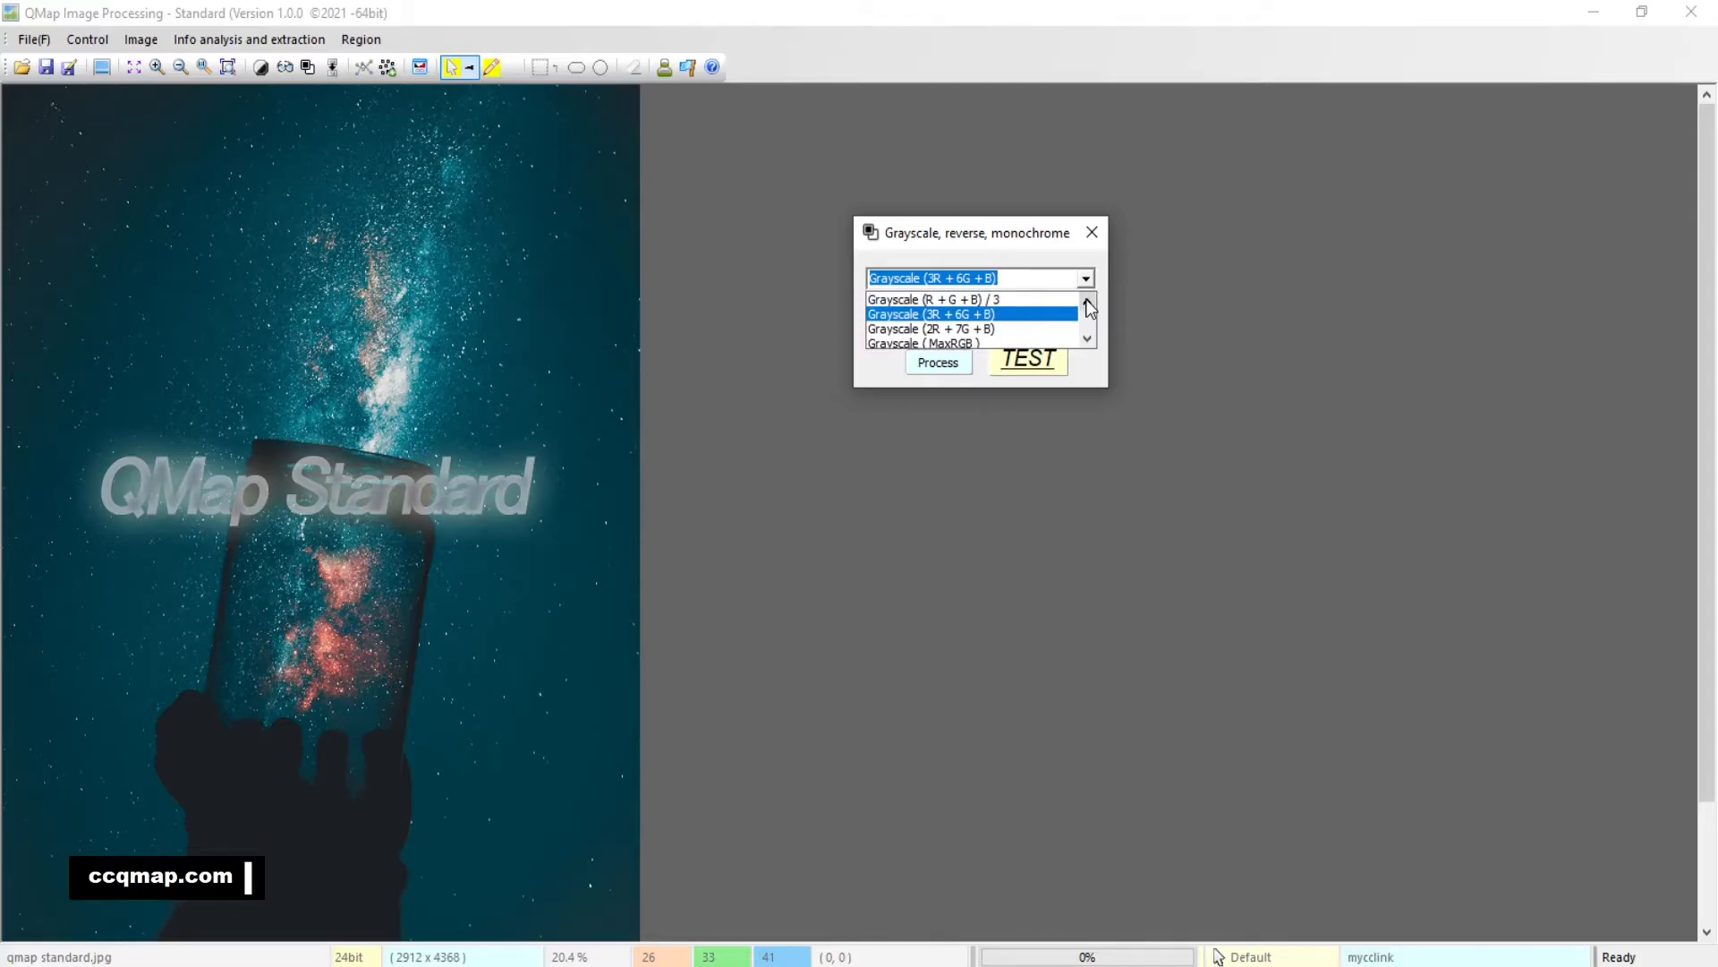
click(1040, 298)
click(1044, 361)
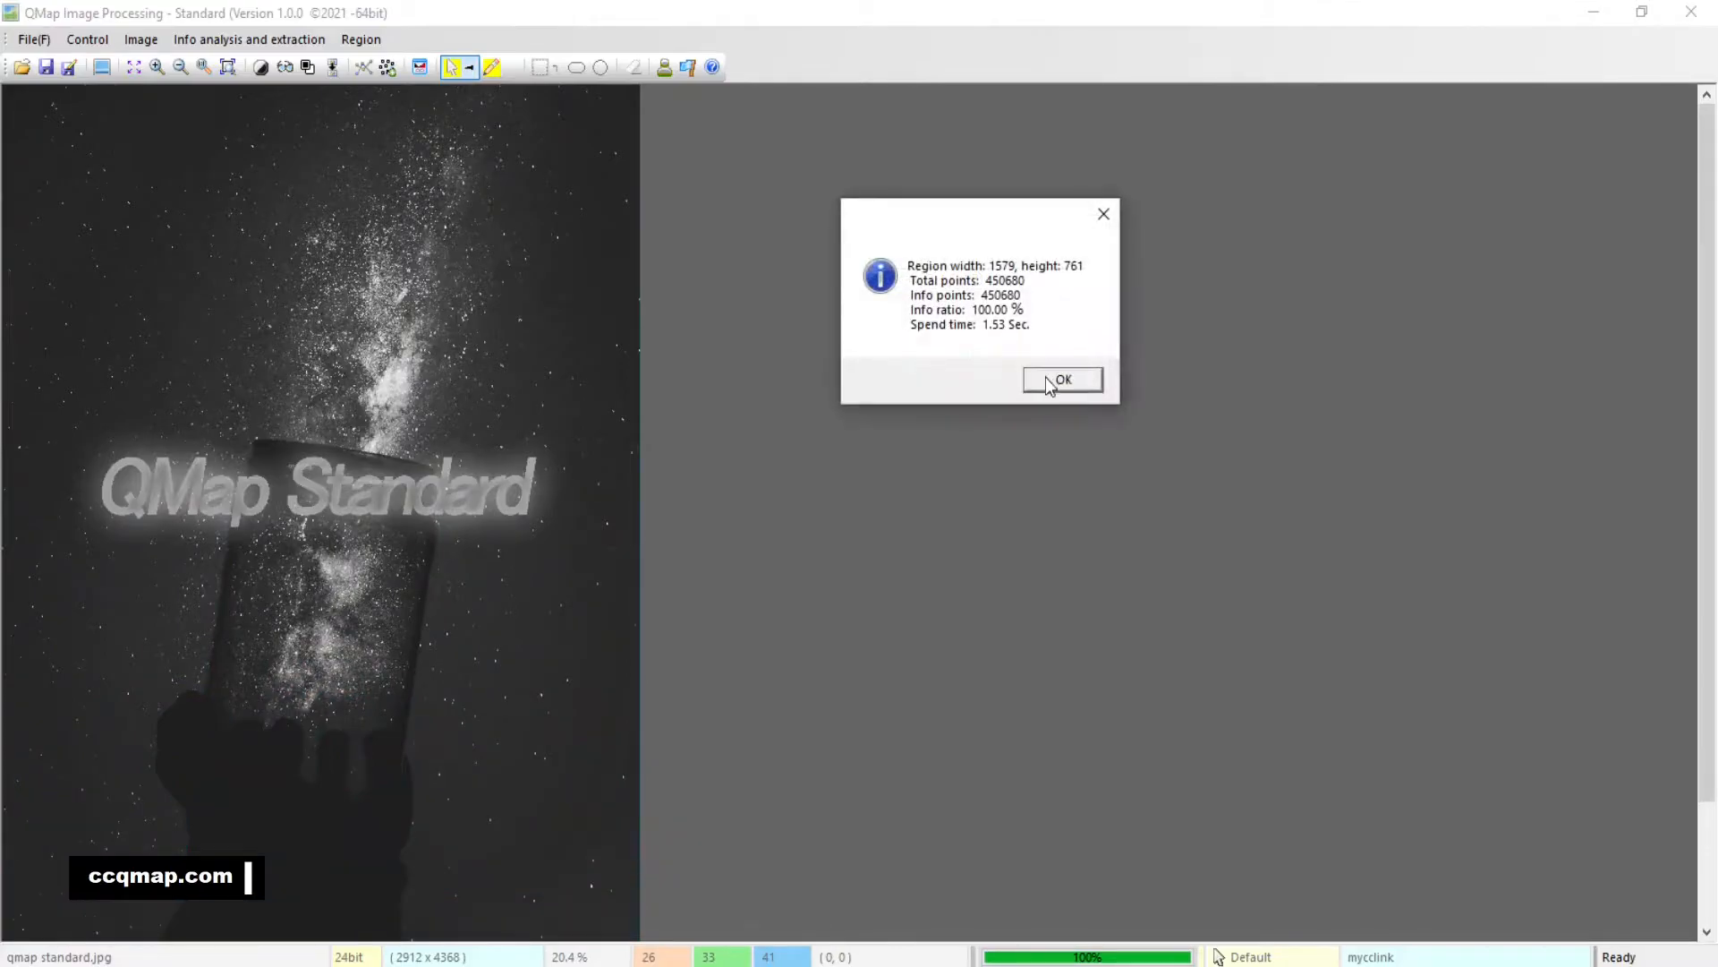
click(1046, 378)
Test the Grayscale (2R + 7G + B) conversion on the image and dismiss the report.
click(1086, 280)
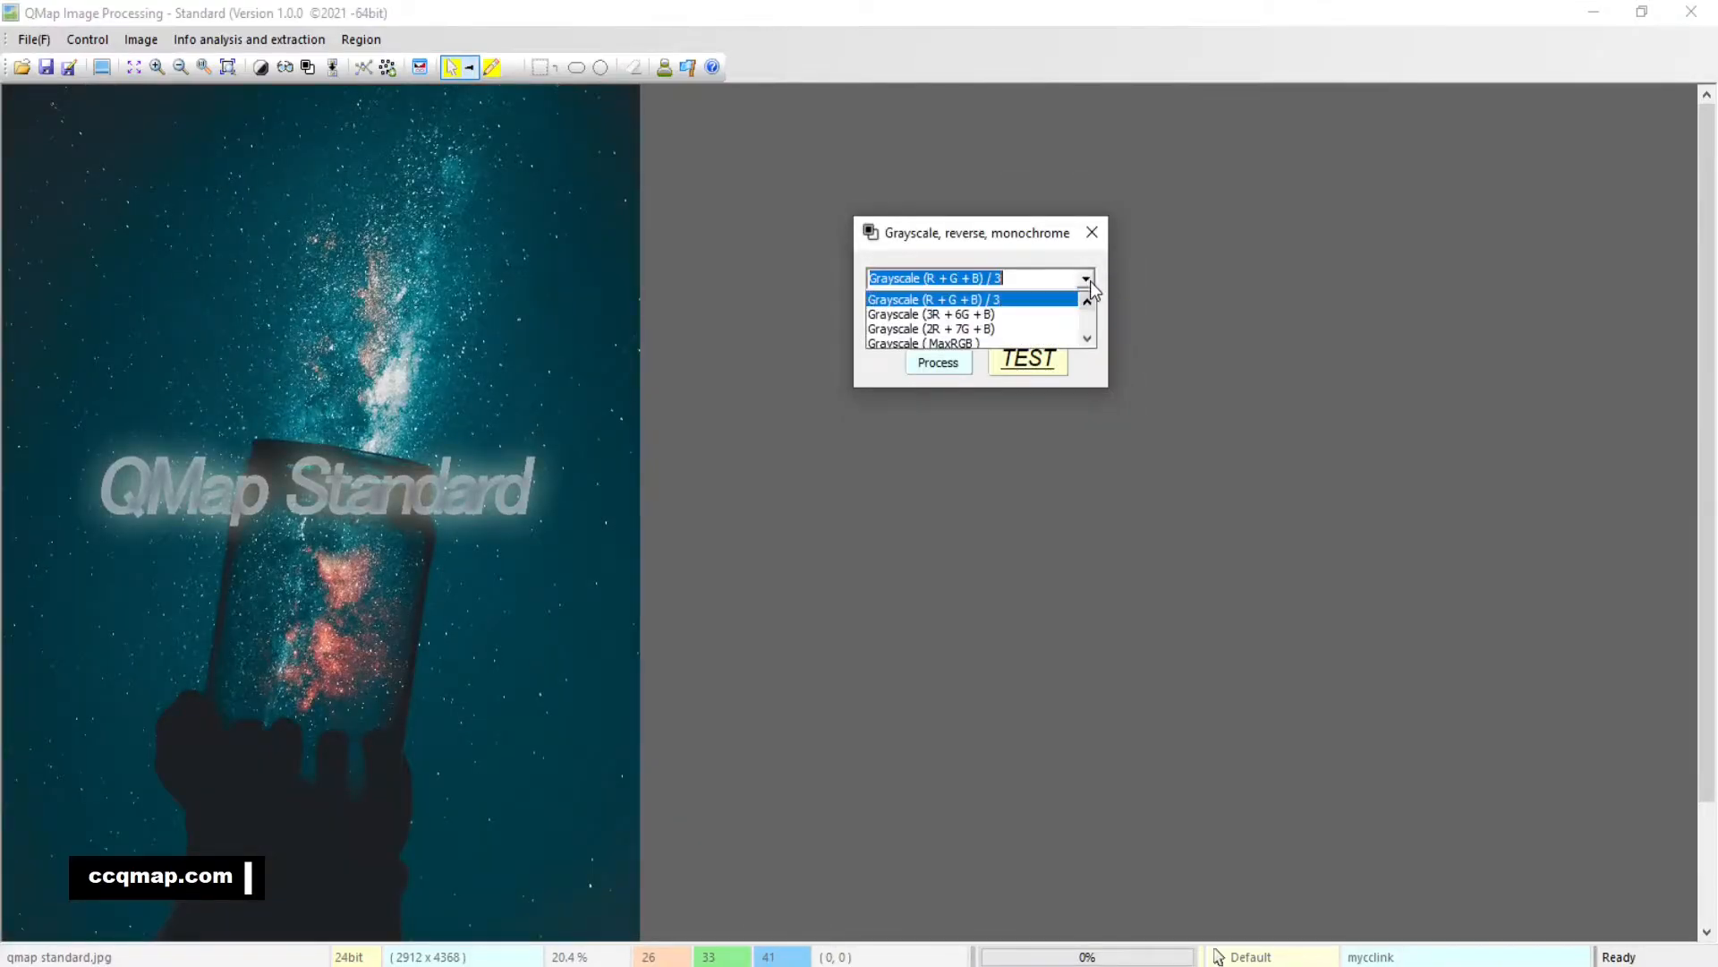
click(1002, 329)
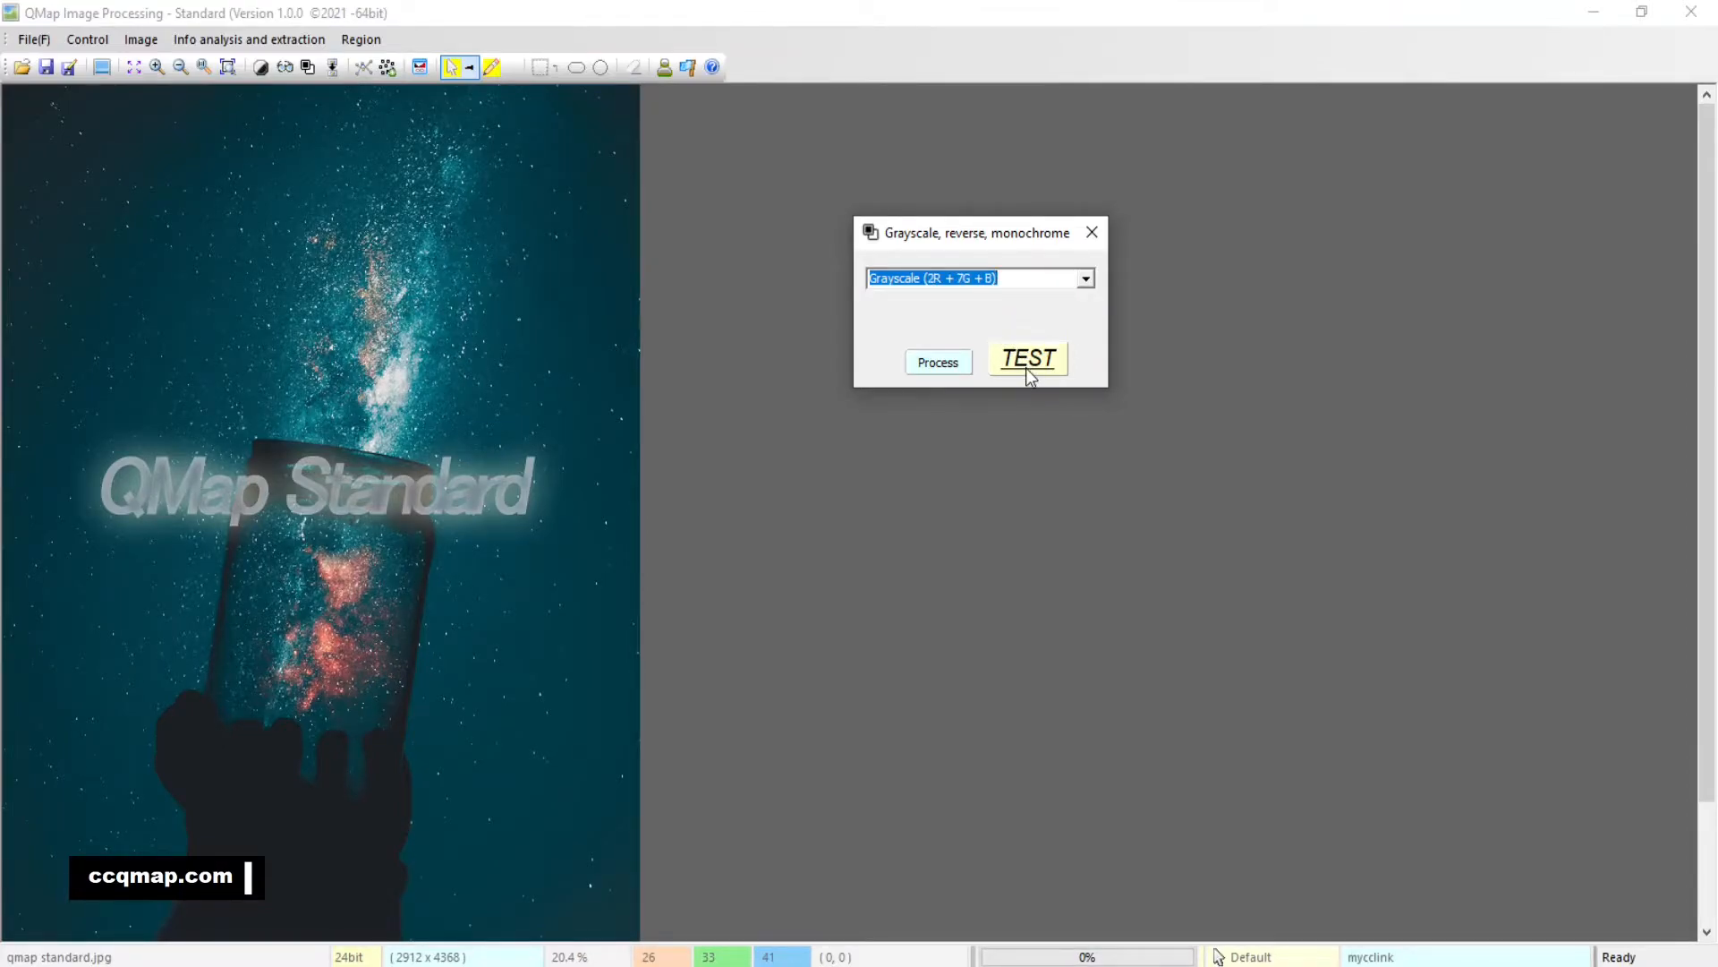
click(1027, 360)
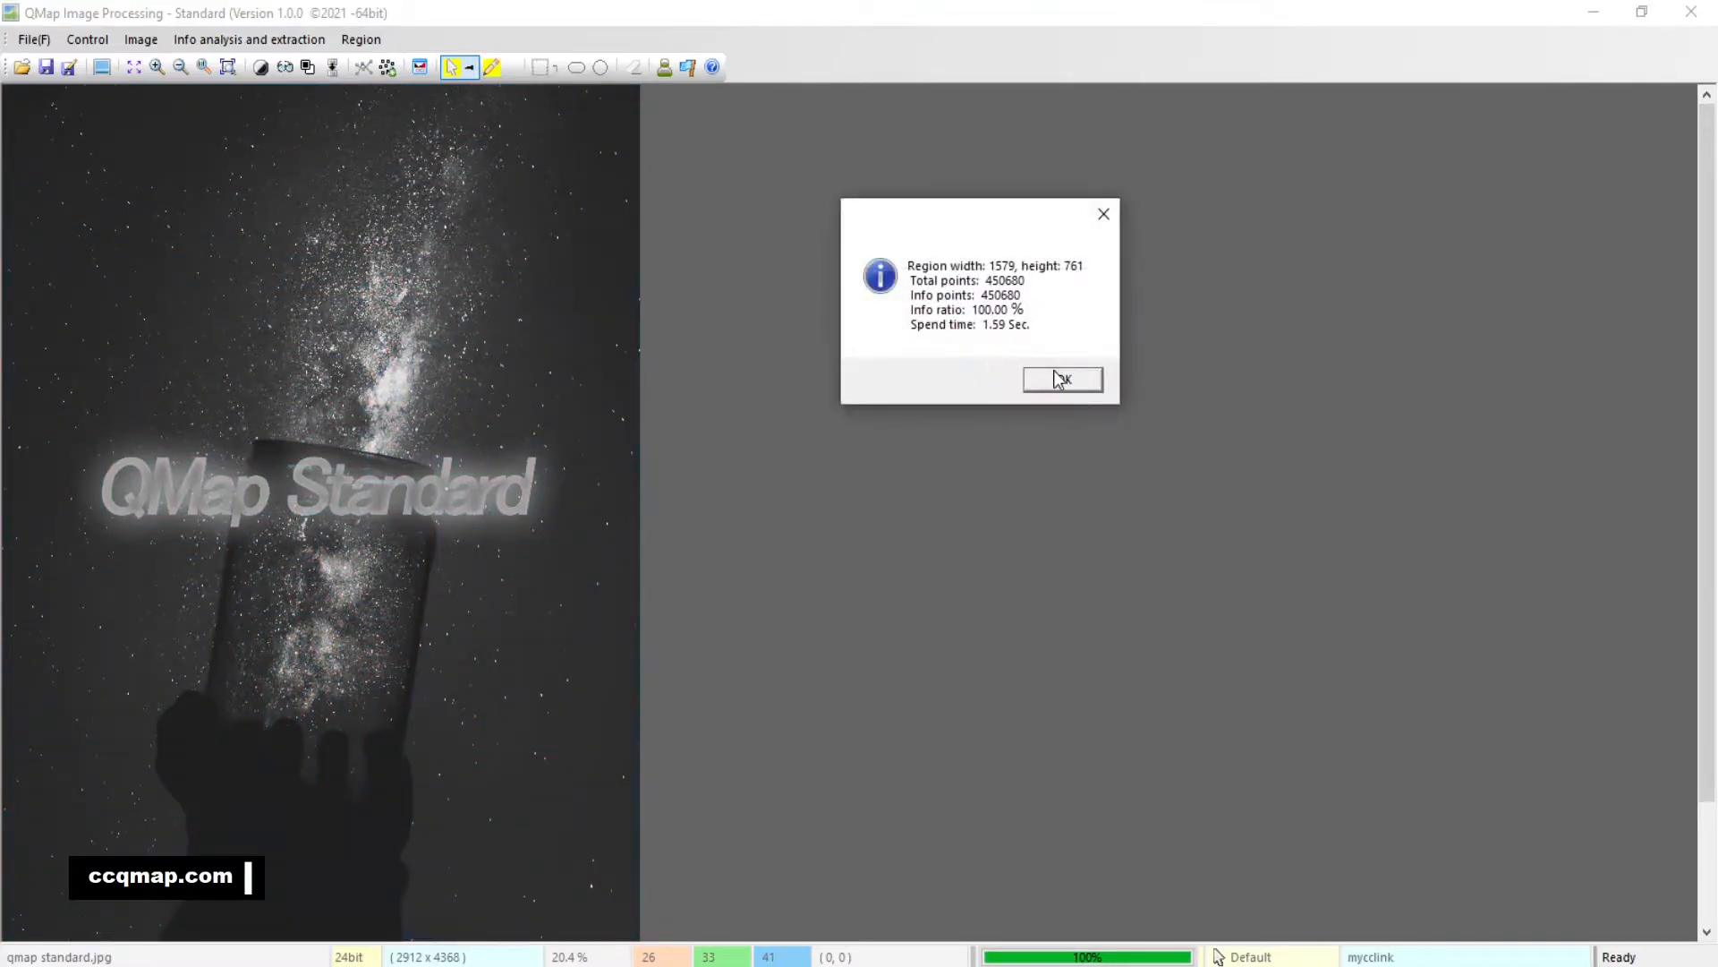
click(1061, 379)
Test the Grayscale (3R + 6G + B) conversion on the image and dismiss the report.
click(1086, 278)
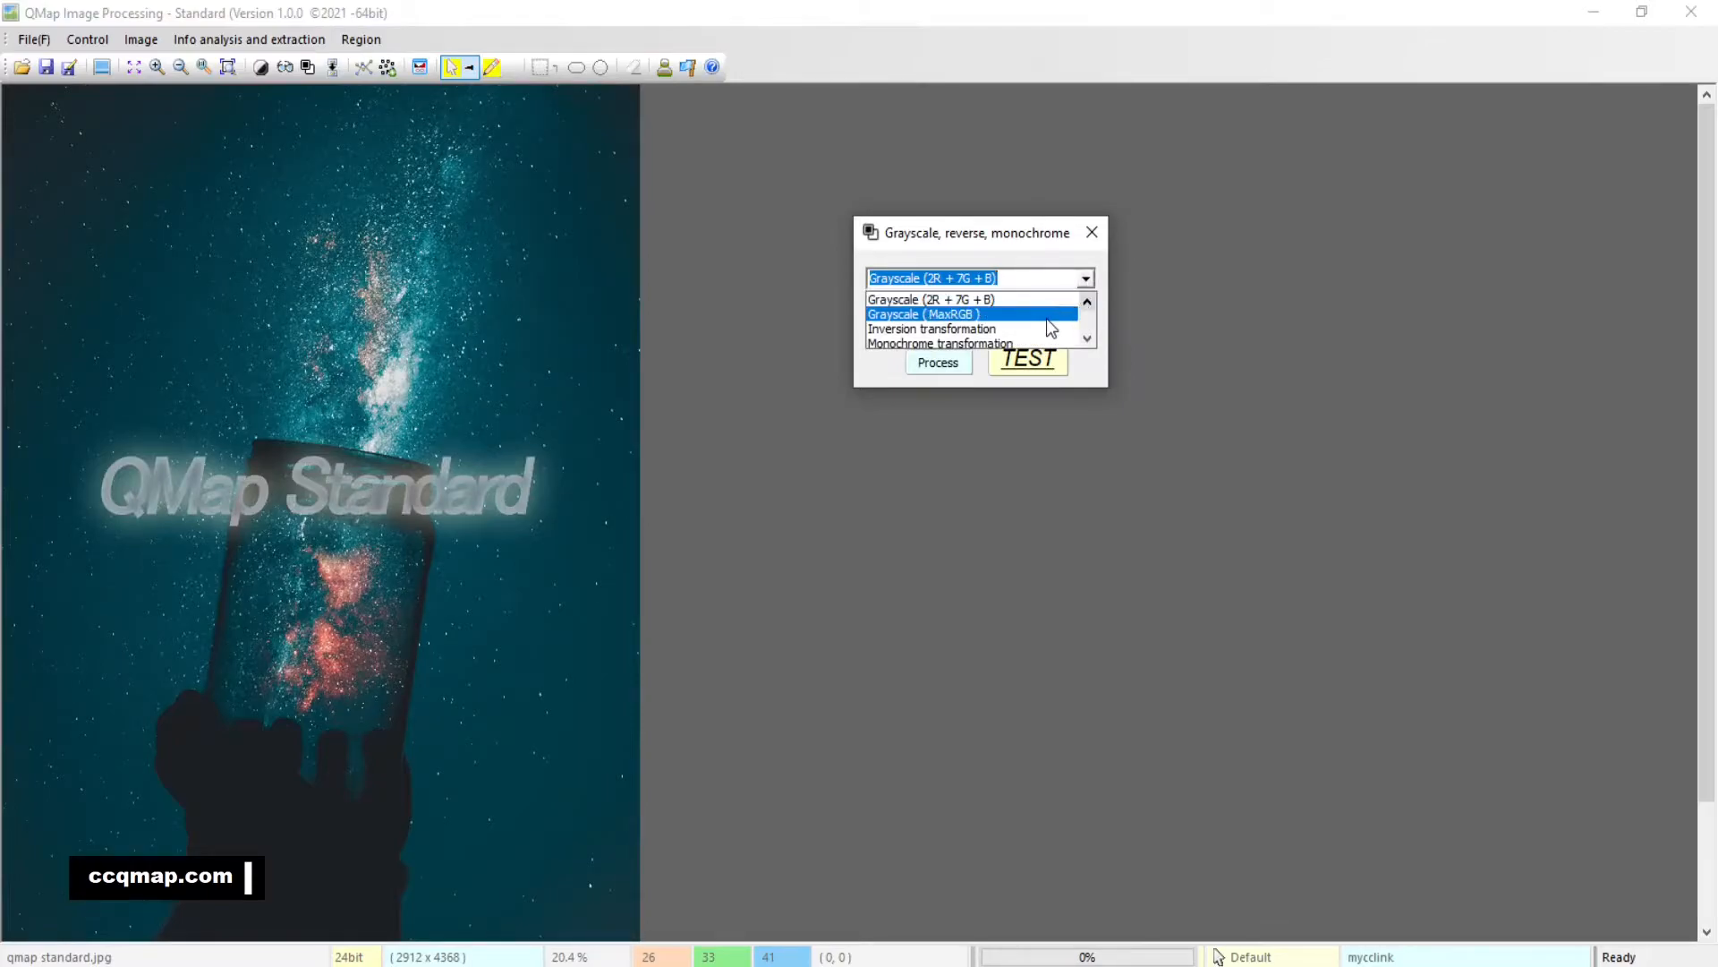
scroll(1061, 322, up, 1)
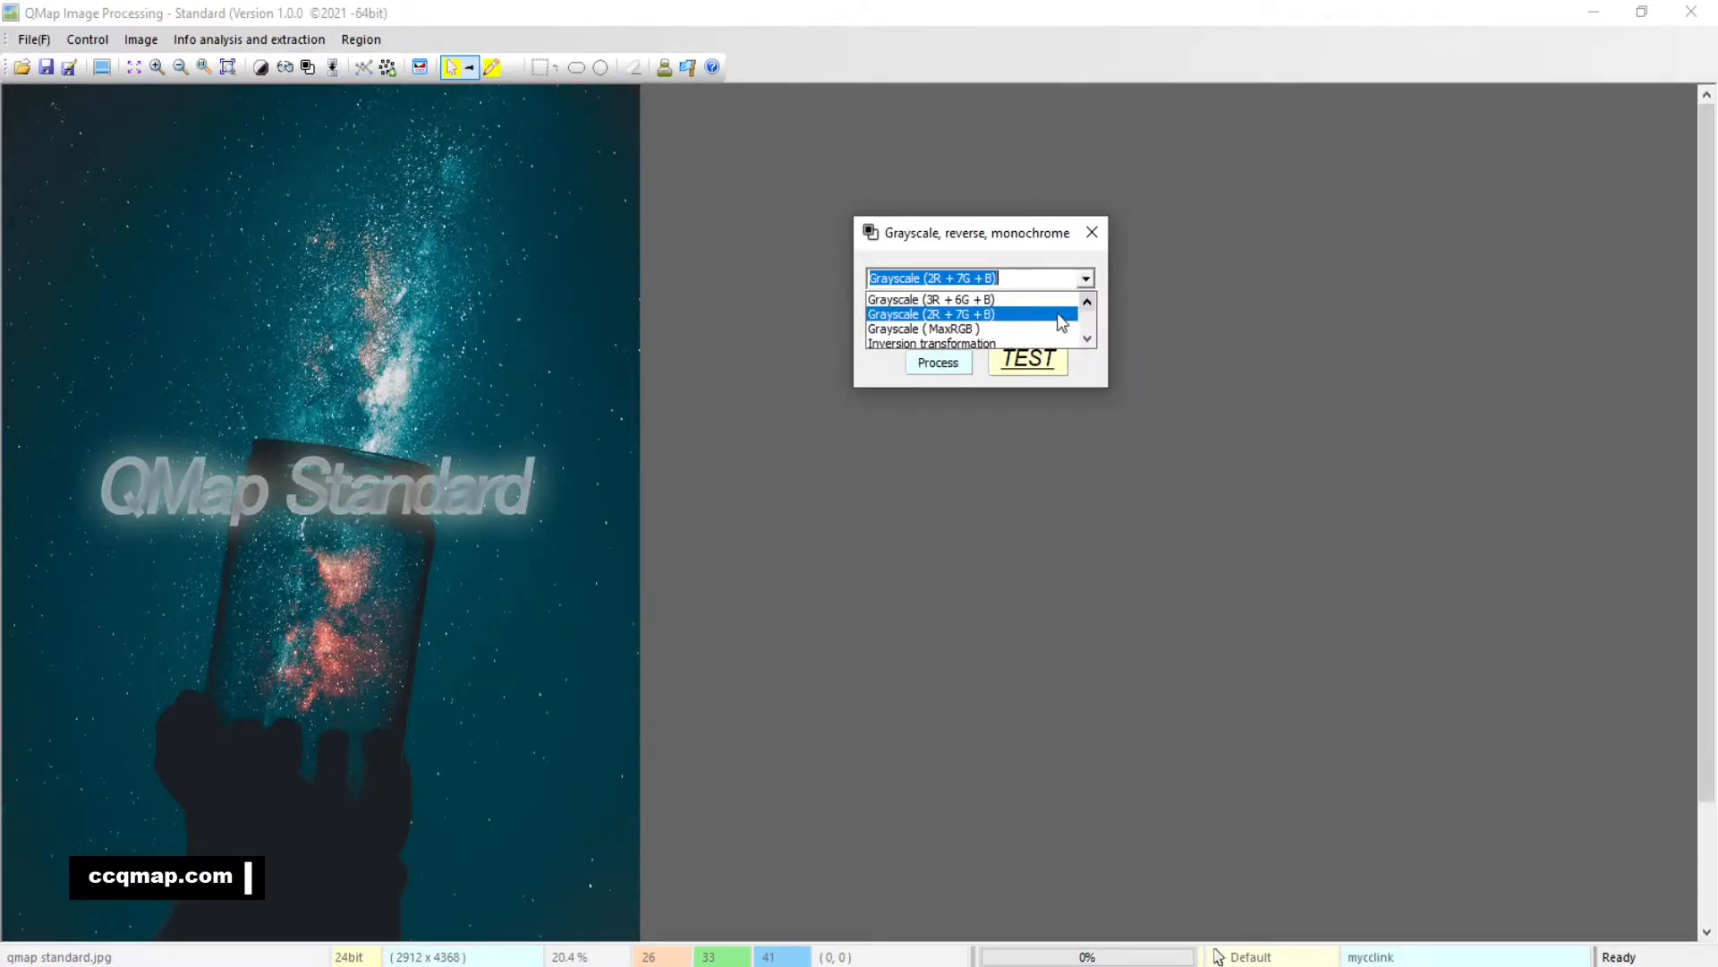
click(1037, 300)
click(1035, 364)
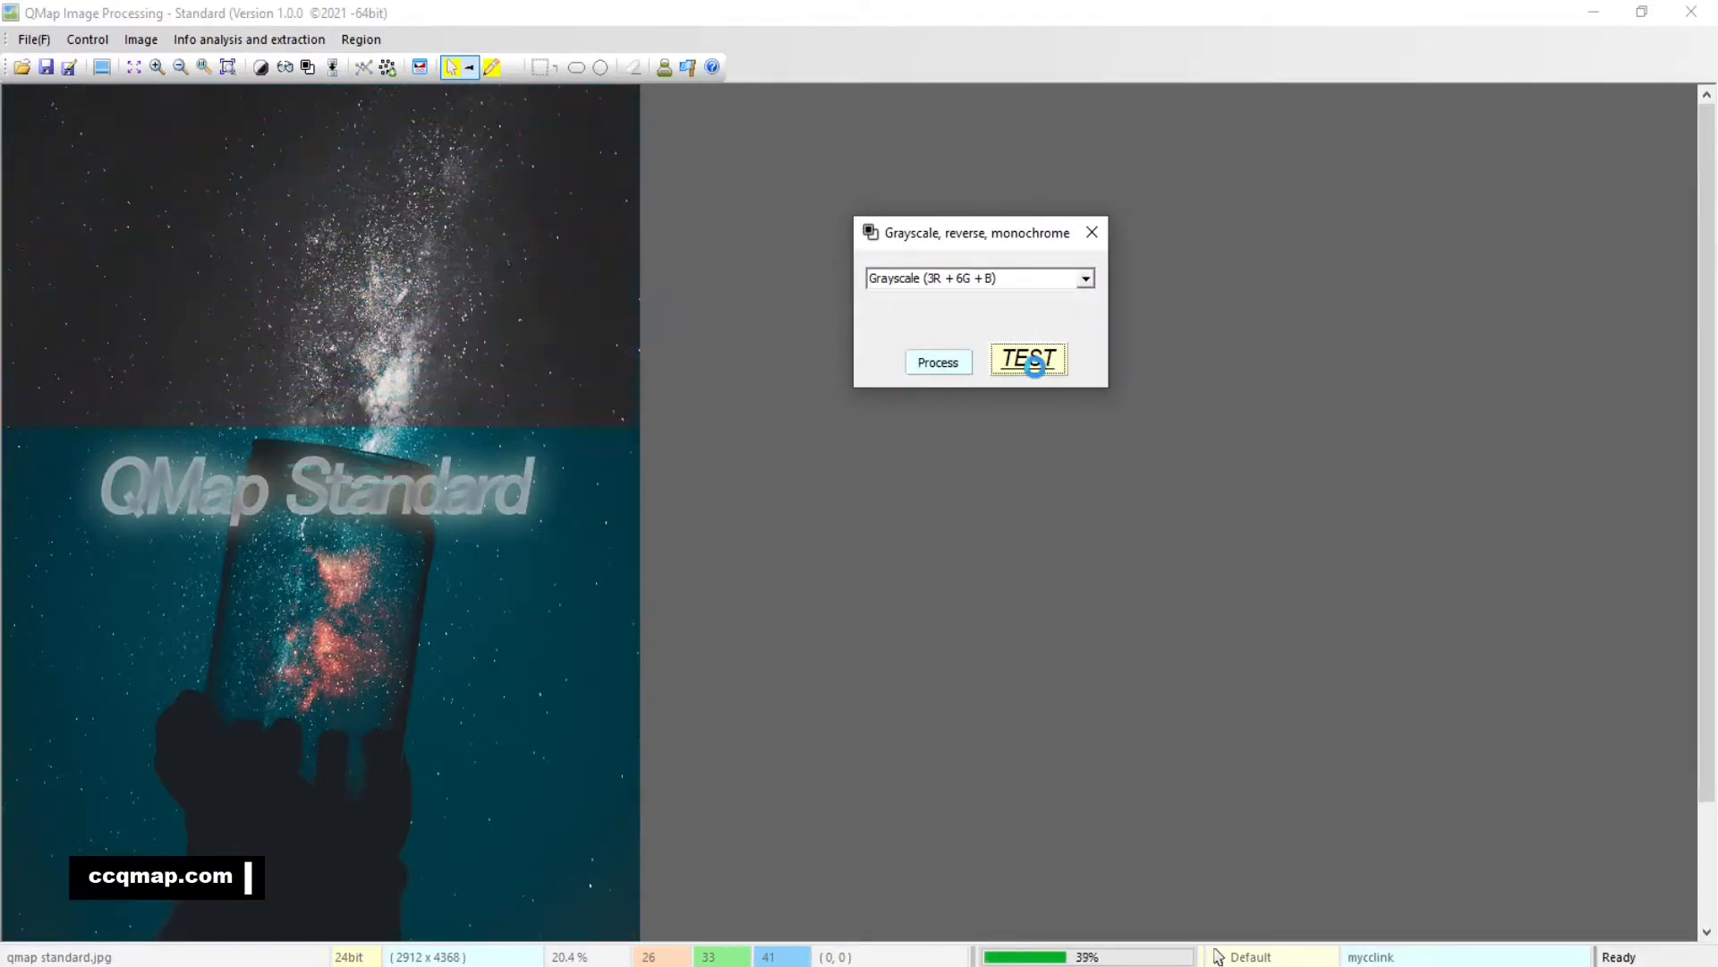
click(1063, 375)
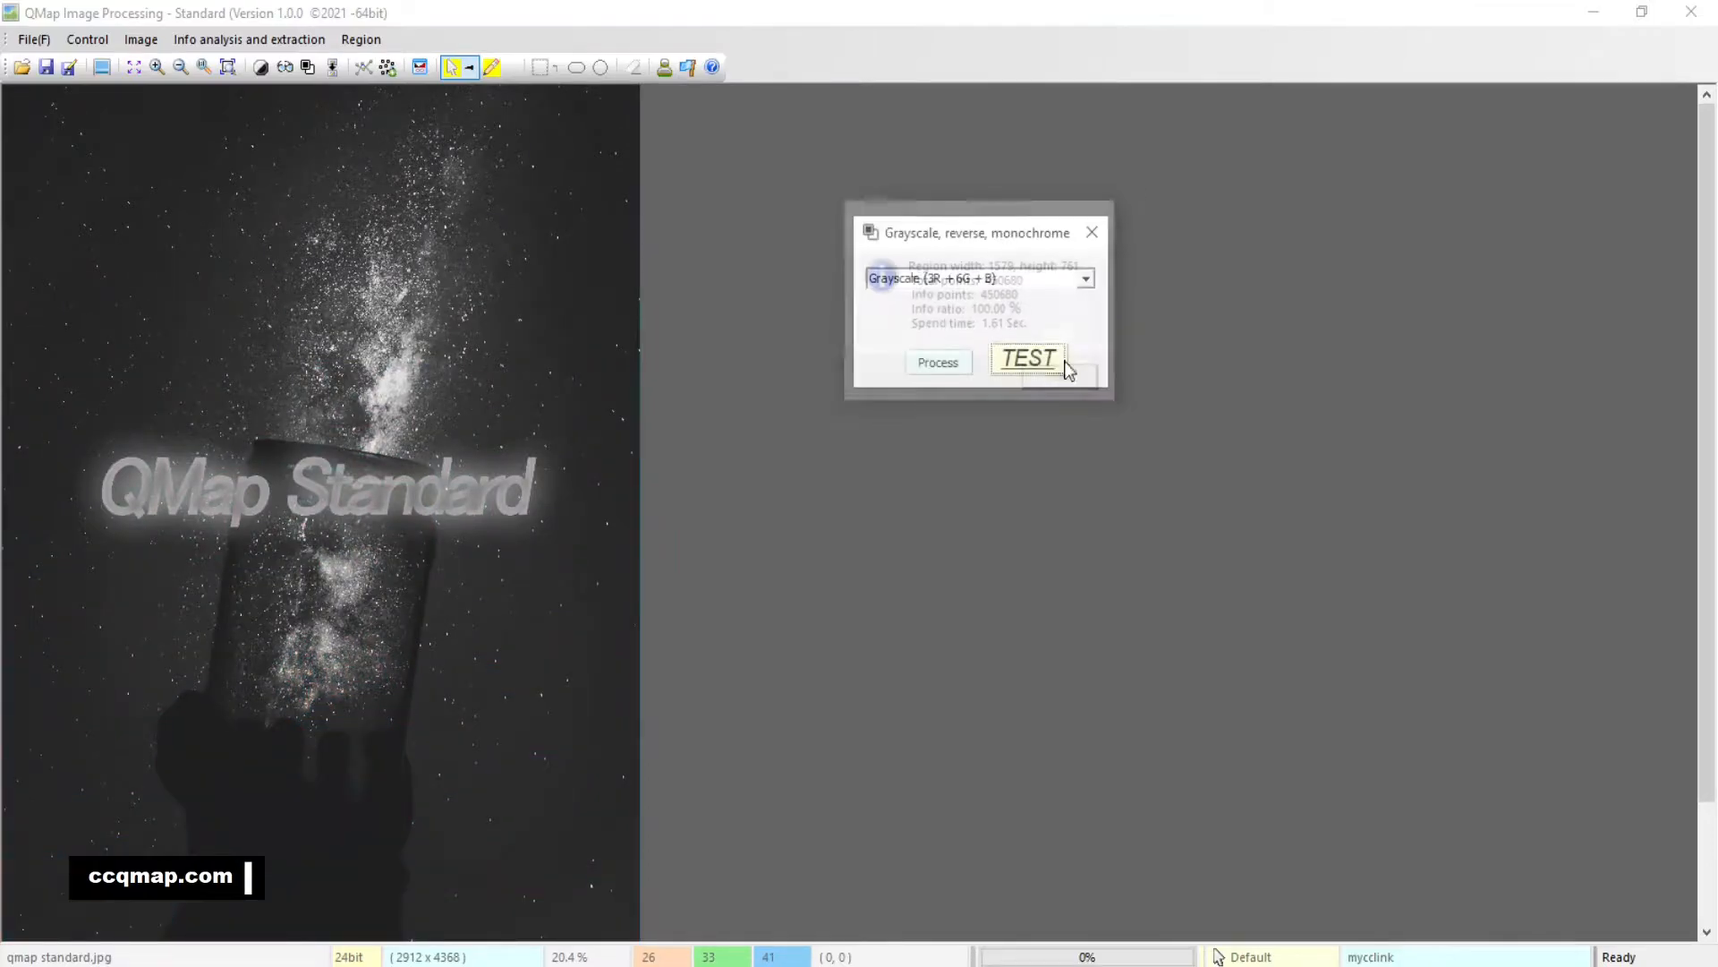
Test the Grayscale (MaxRGB) conversion on the image twice, dismissing the report each time.
click(1086, 279)
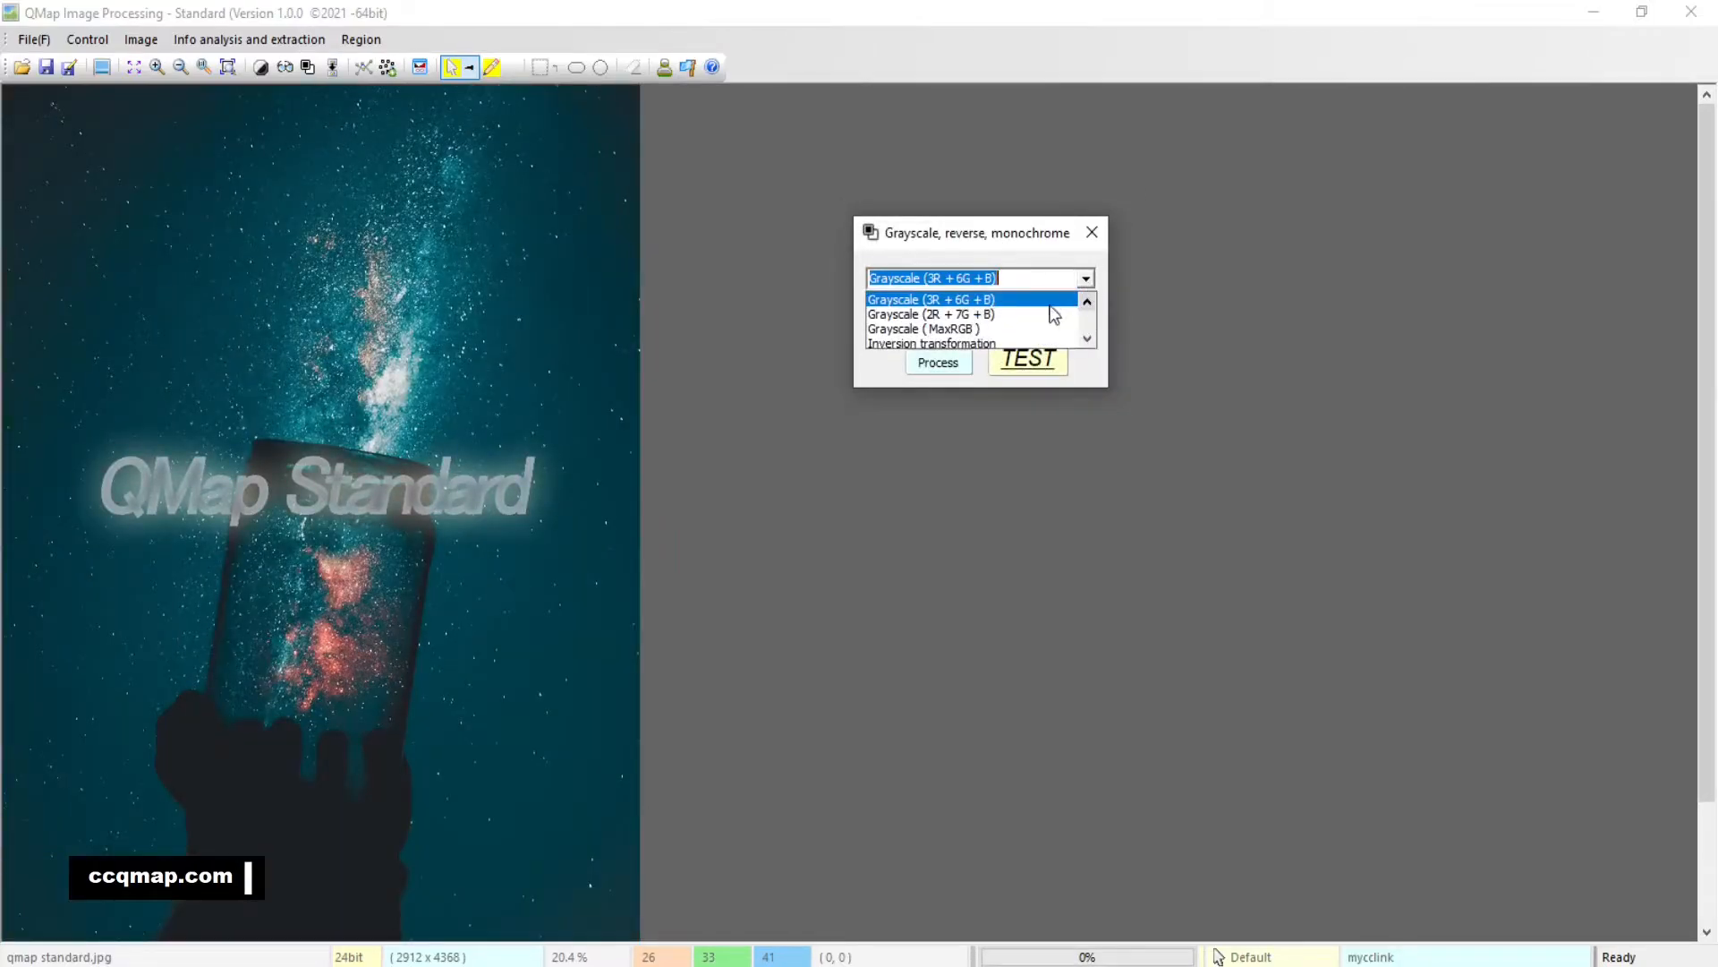
click(1012, 330)
click(1029, 360)
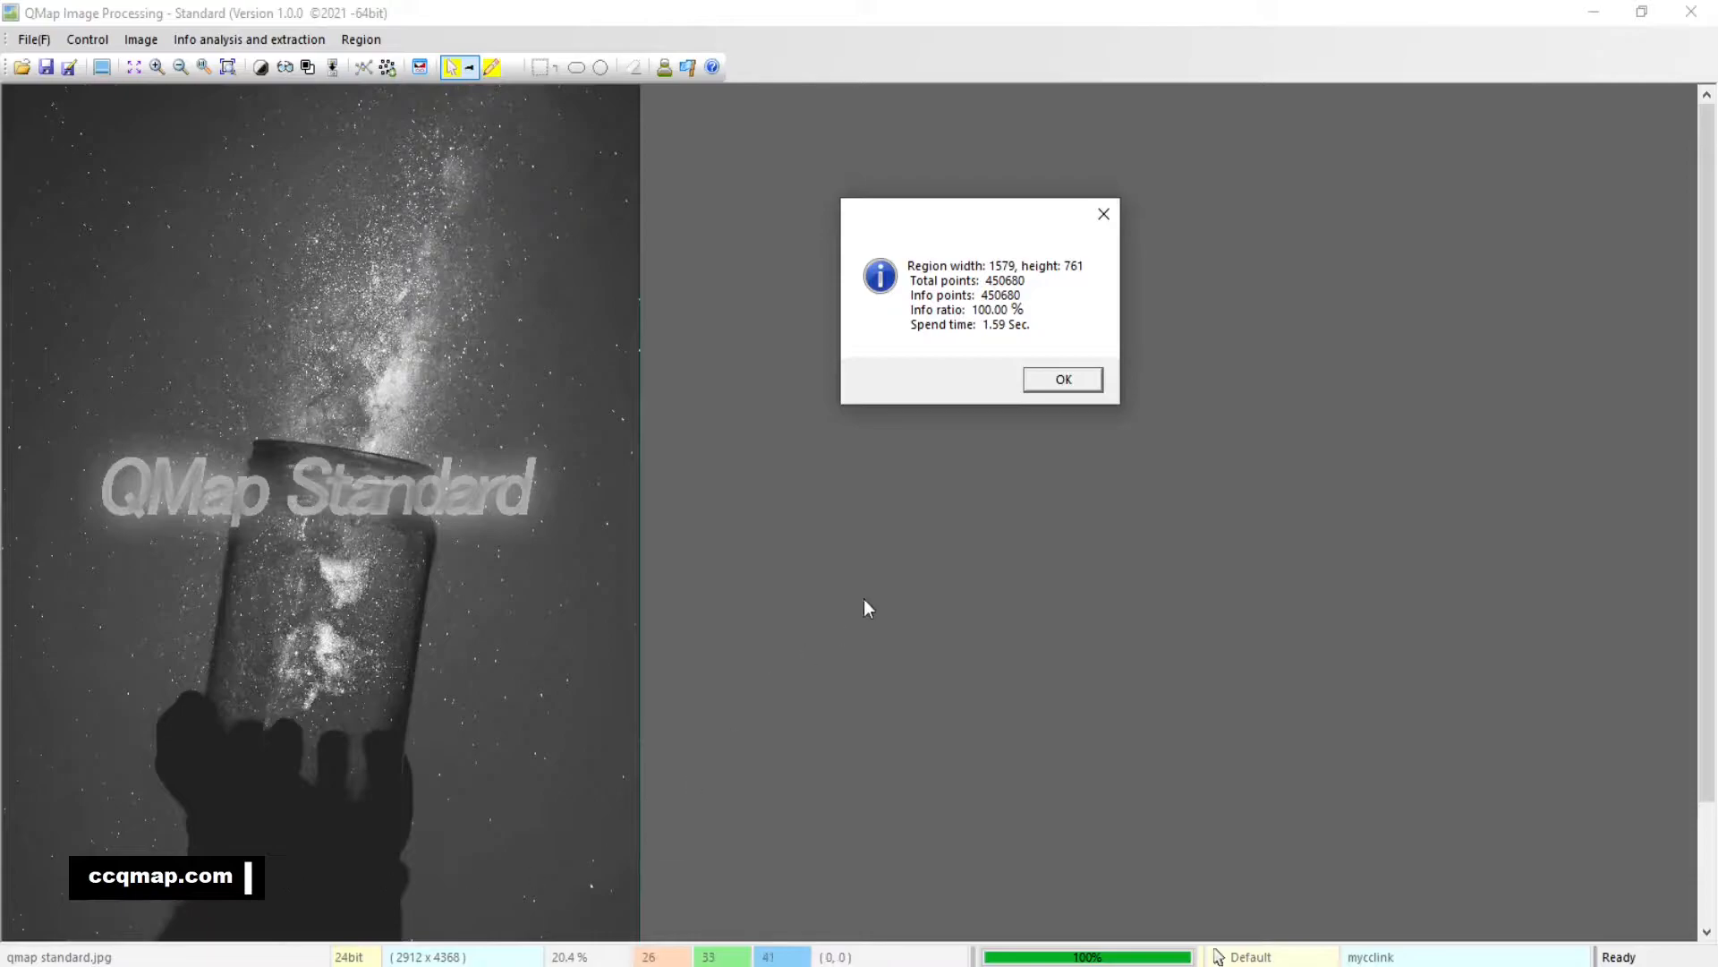
click(1107, 214)
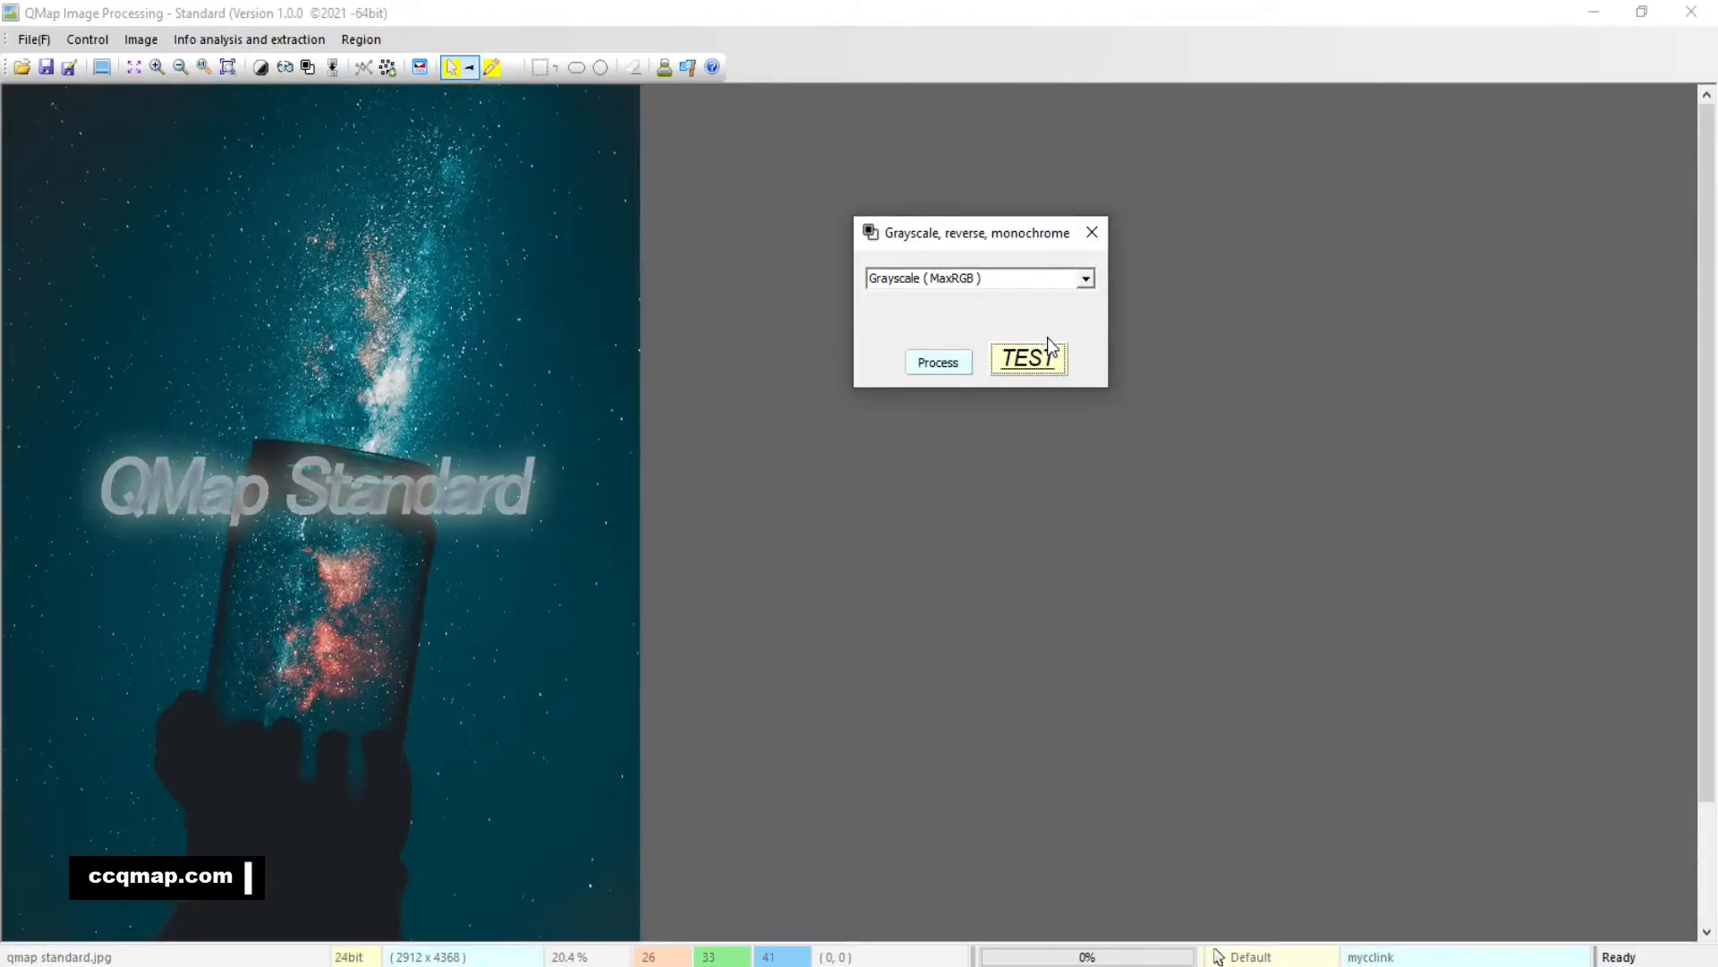
click(1092, 280)
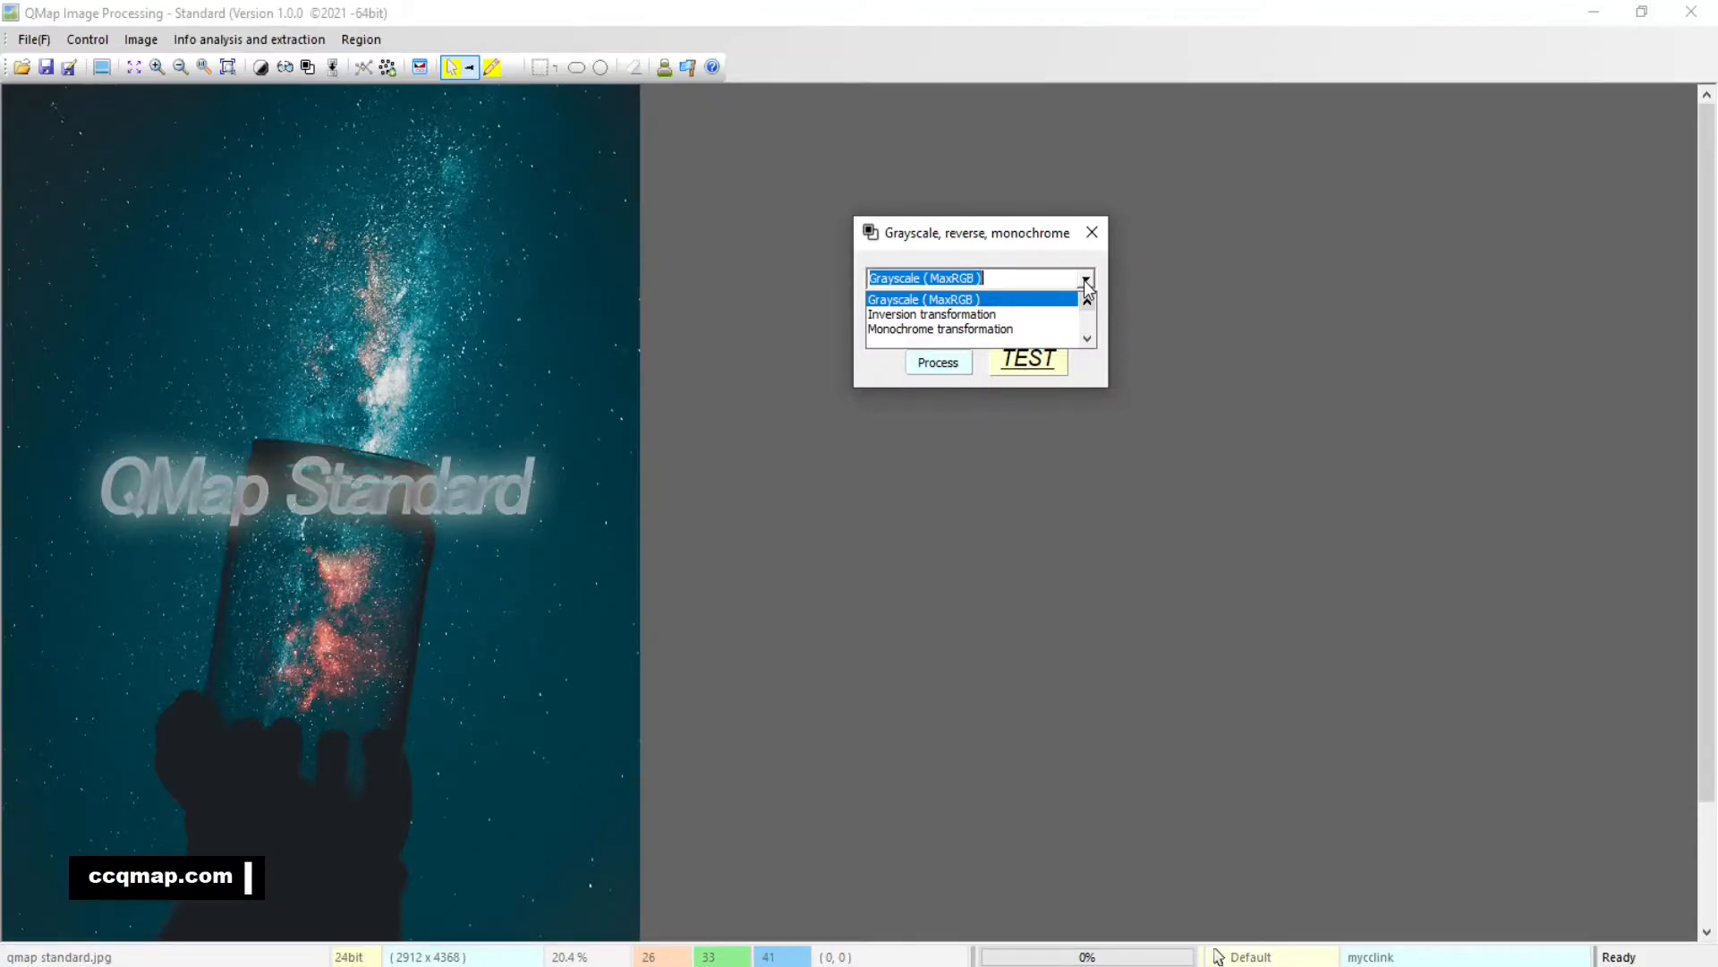
click(1043, 299)
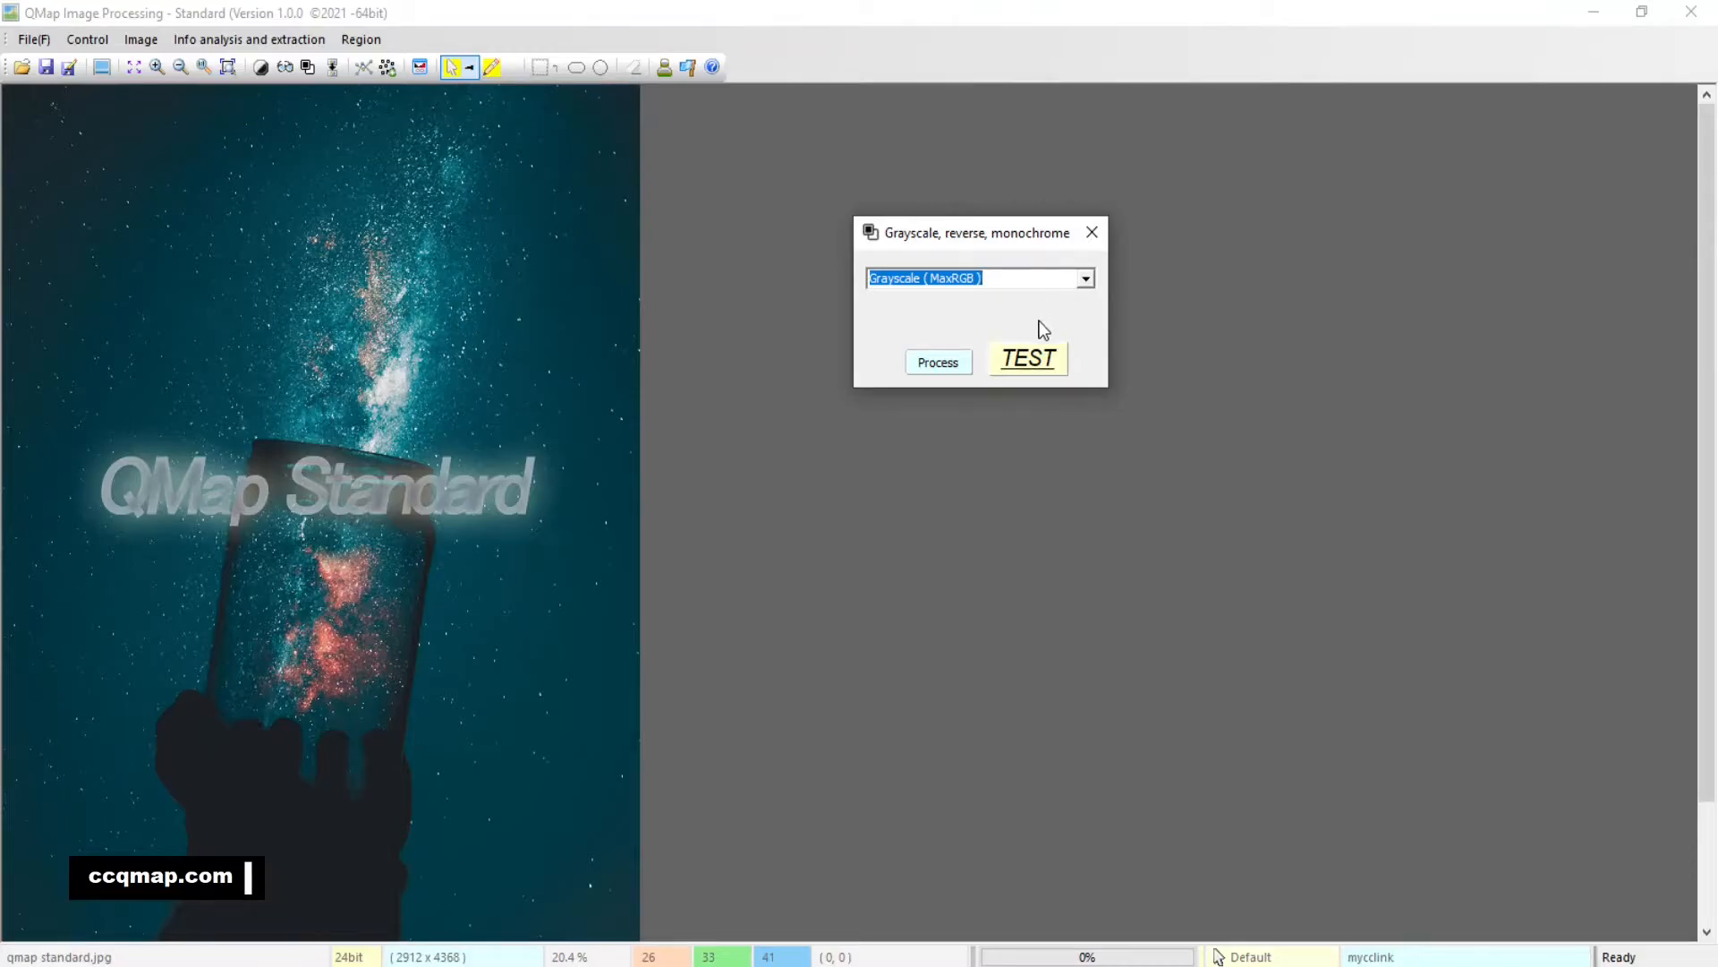
click(1024, 359)
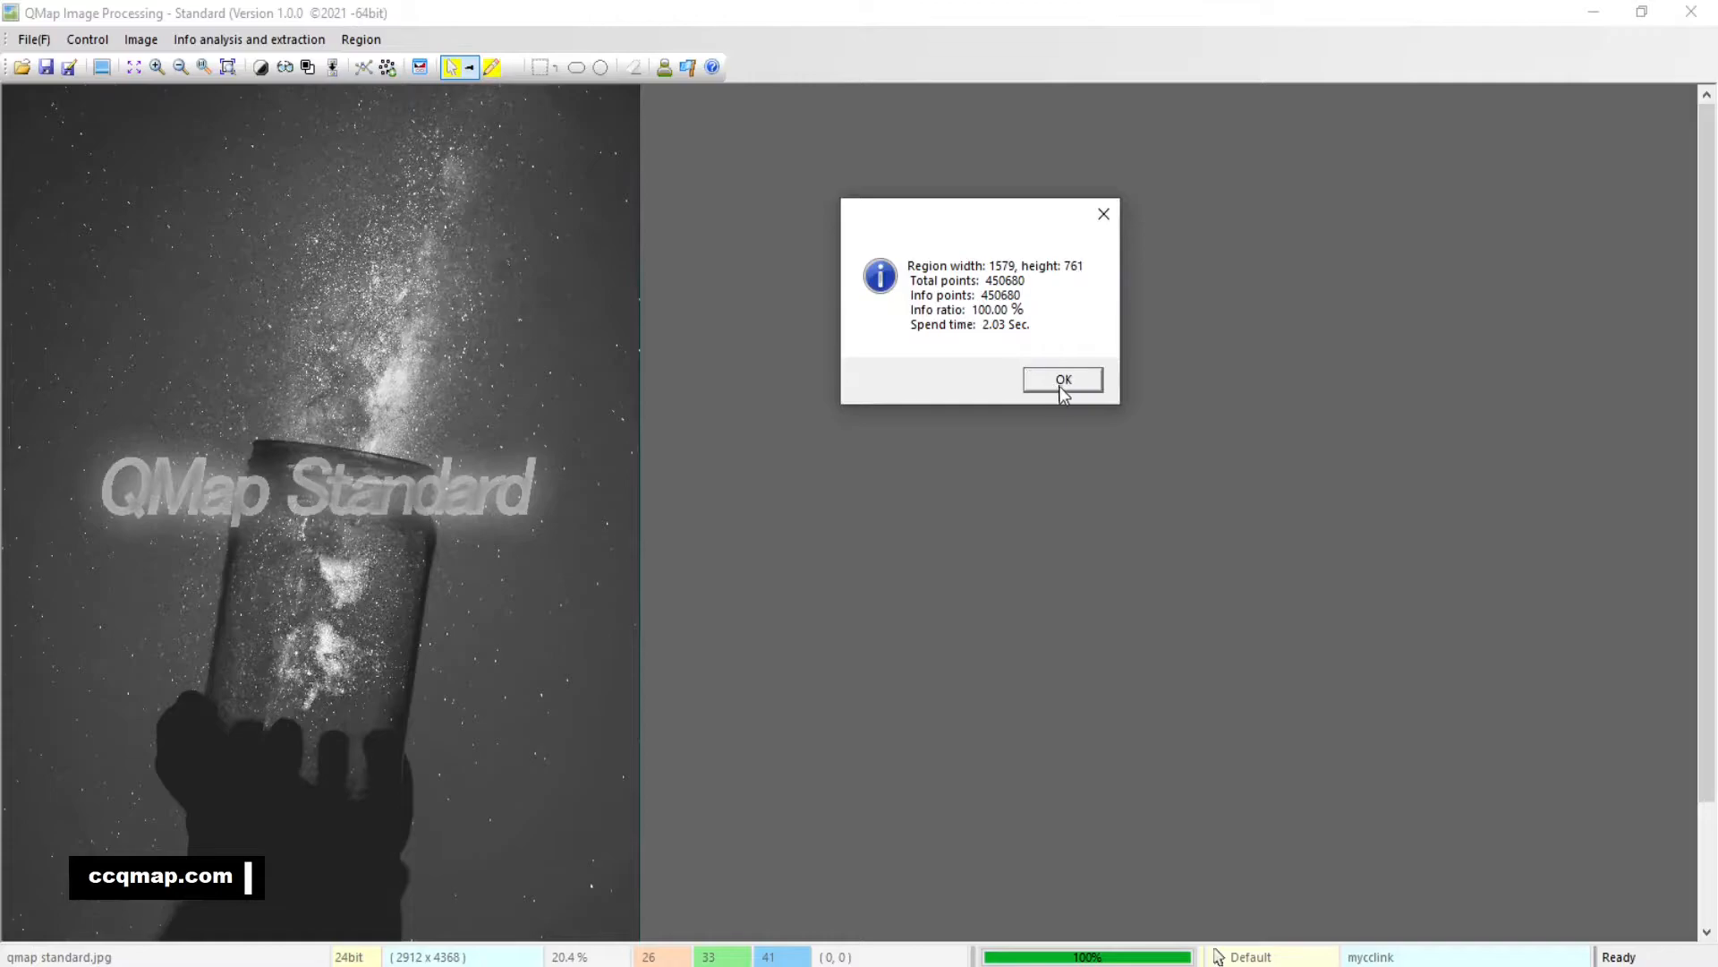
click(1064, 387)
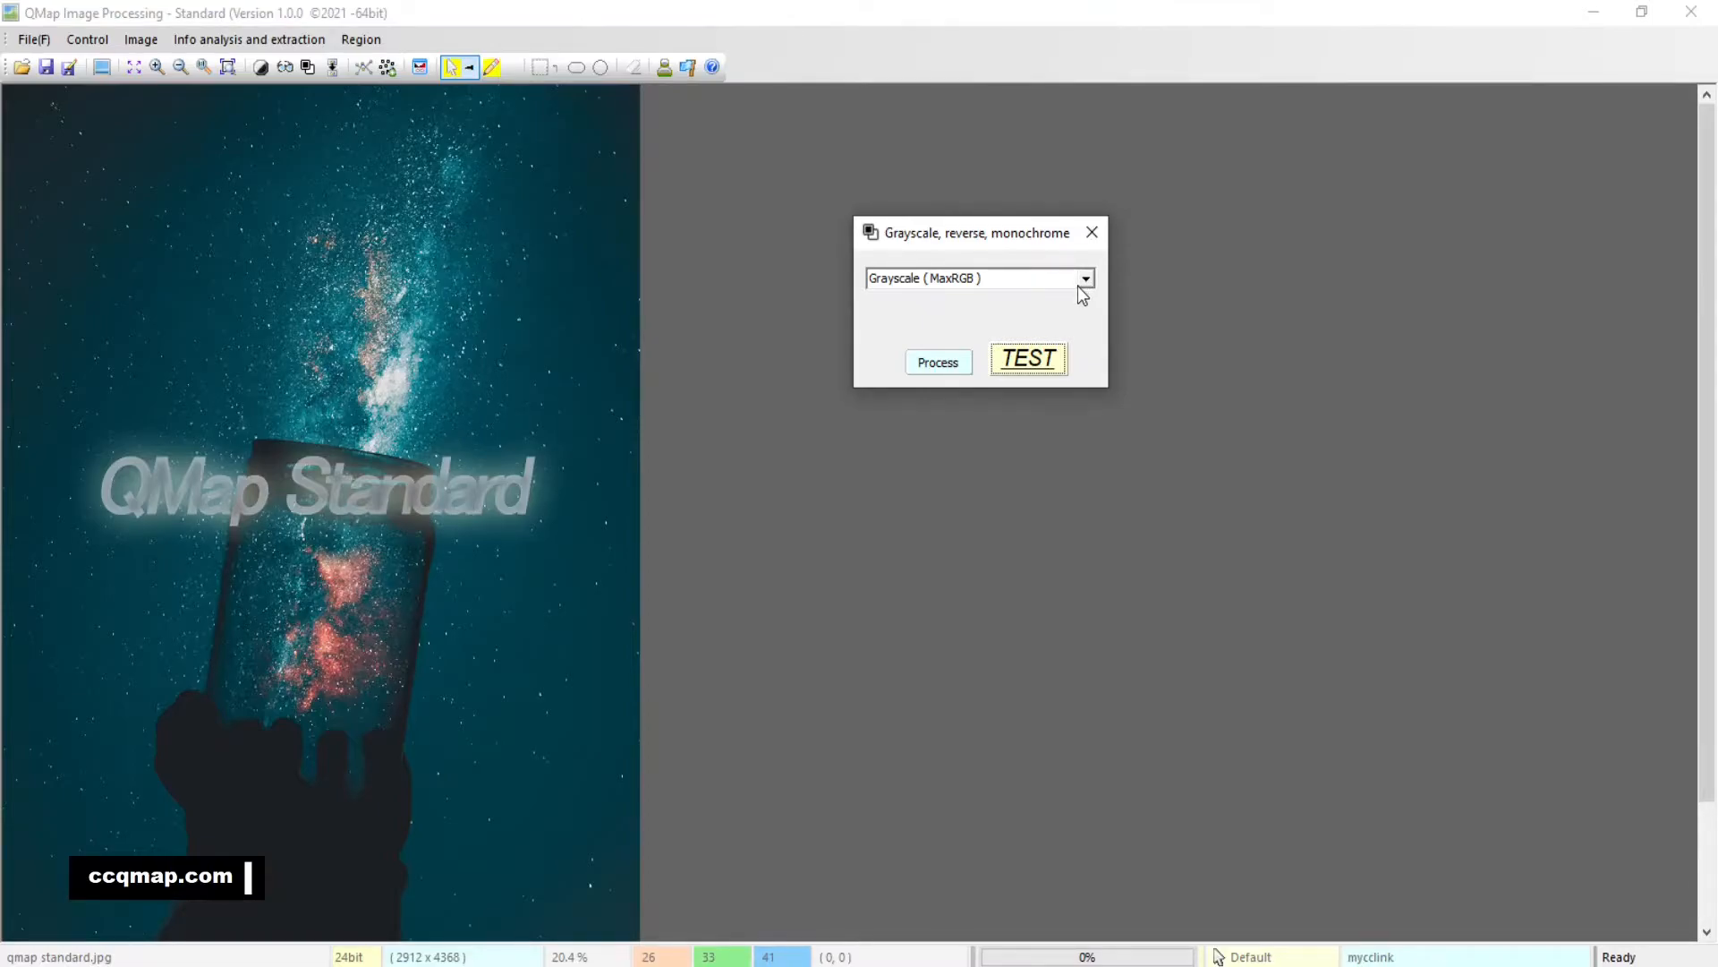
Test the Inversion transformation on the image and dismiss the report.
key(Tab)
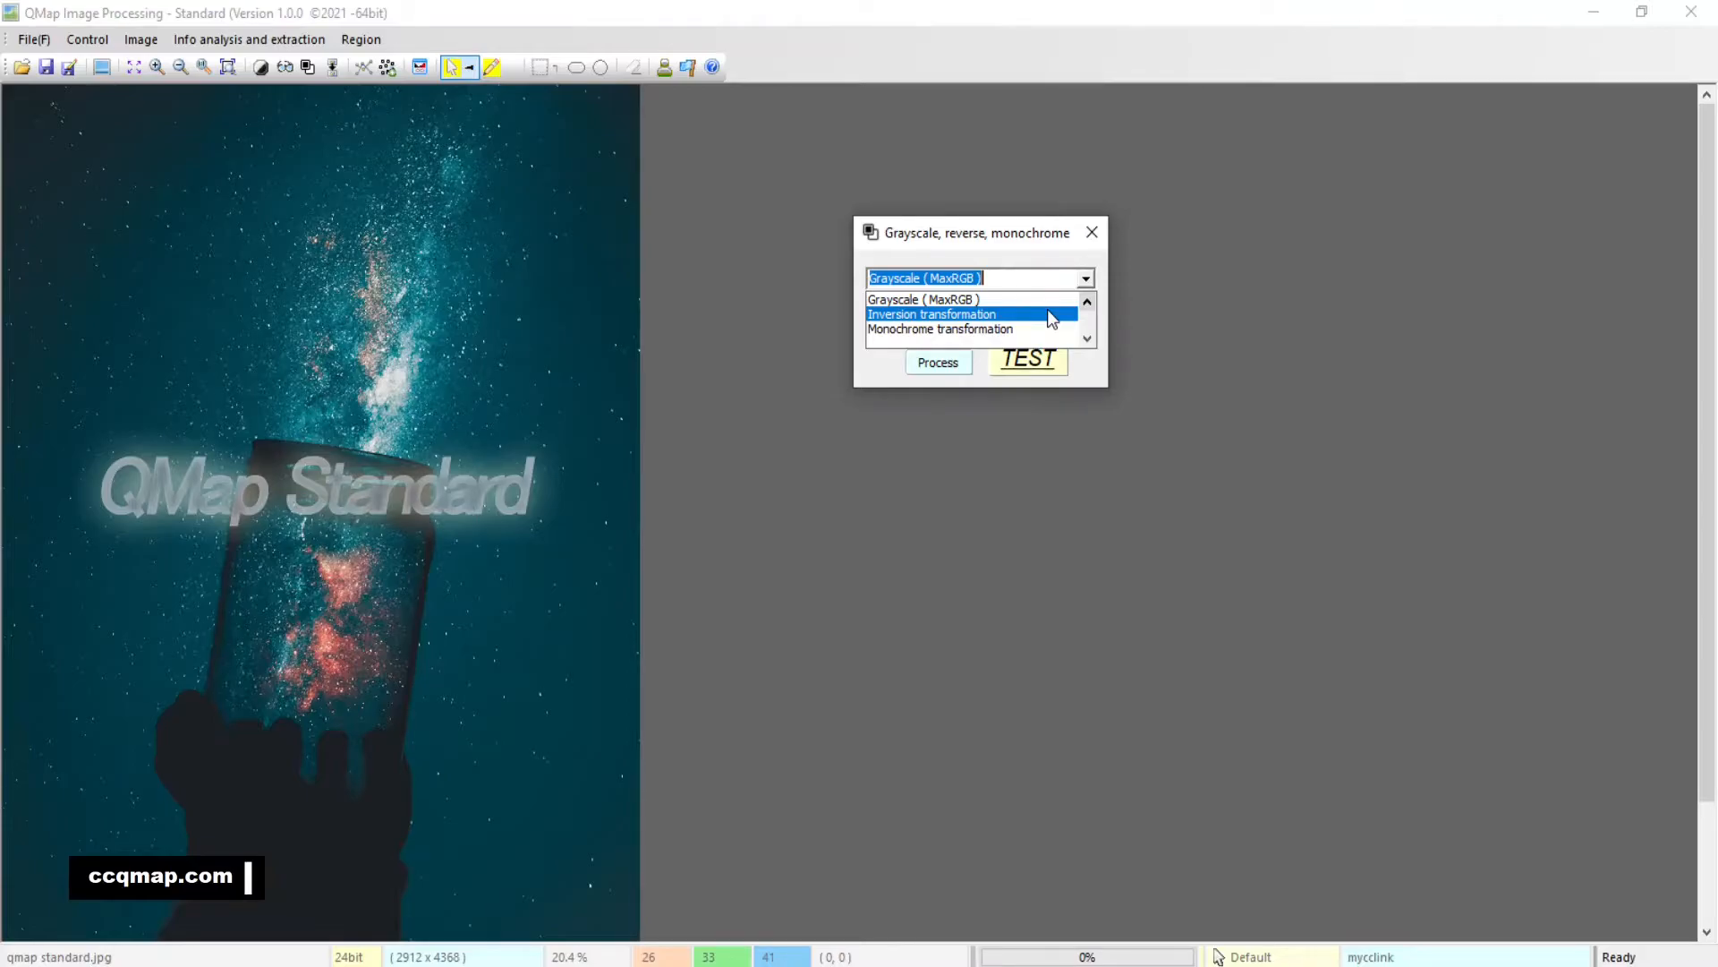
click(1048, 313)
click(1047, 360)
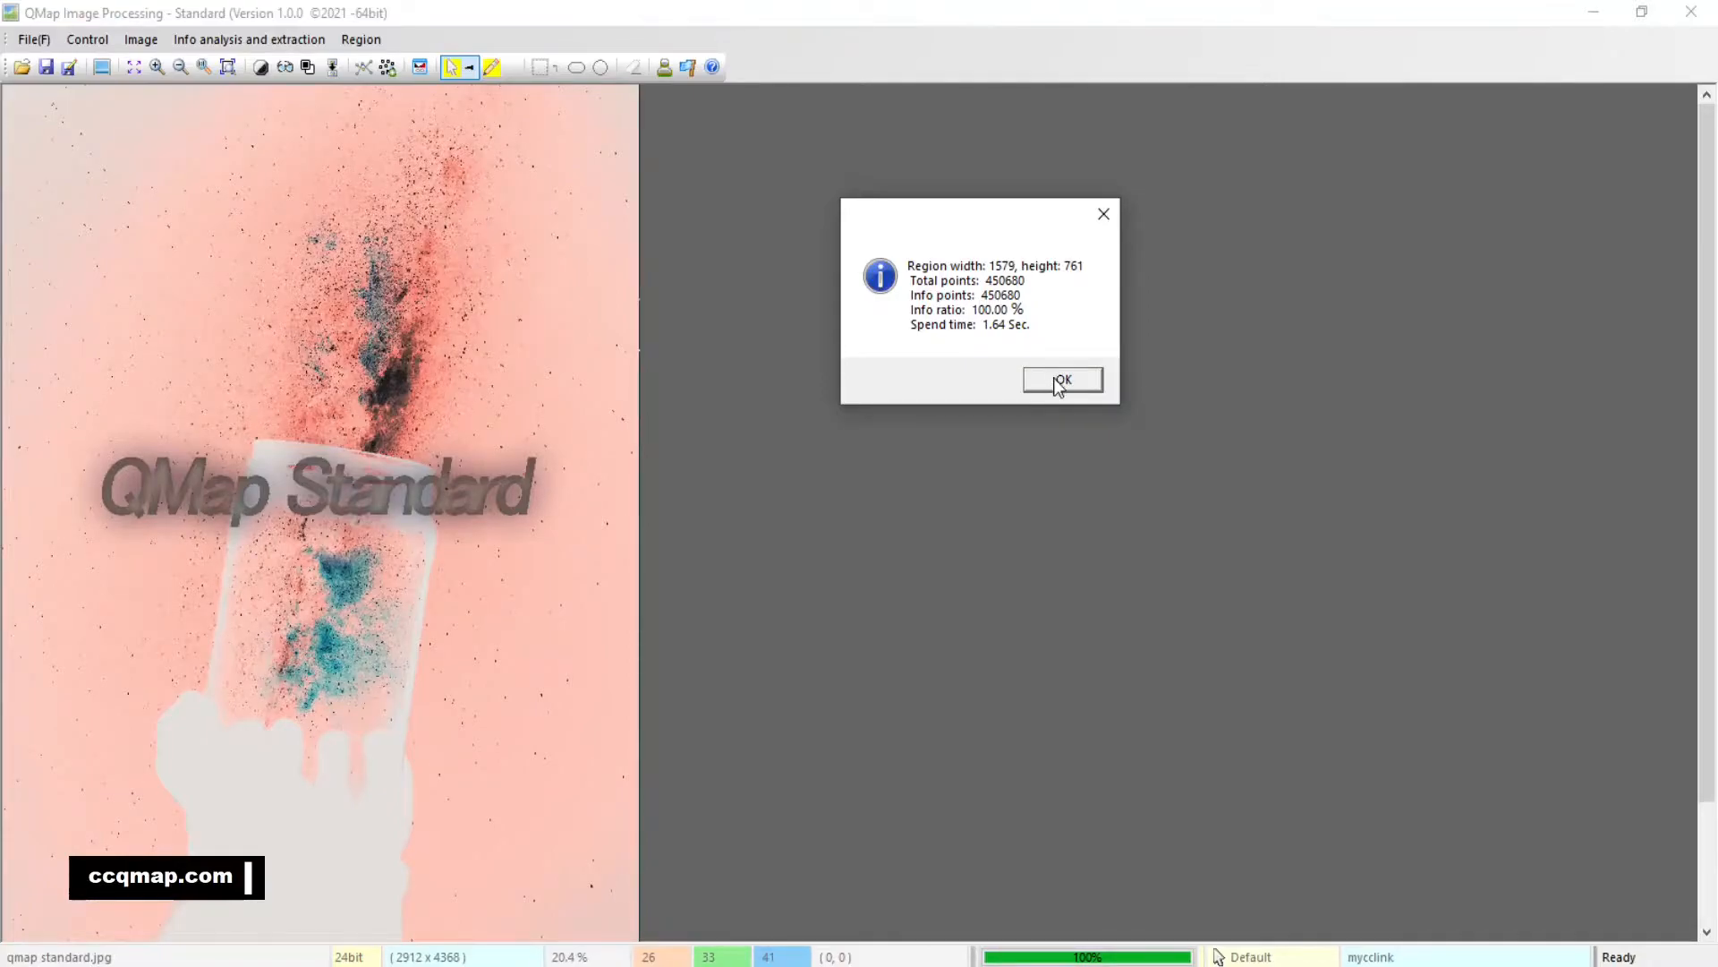
click(1060, 381)
Choose Monochrome transformation, set its threshold to 40, and test it on the image.
click(1086, 278)
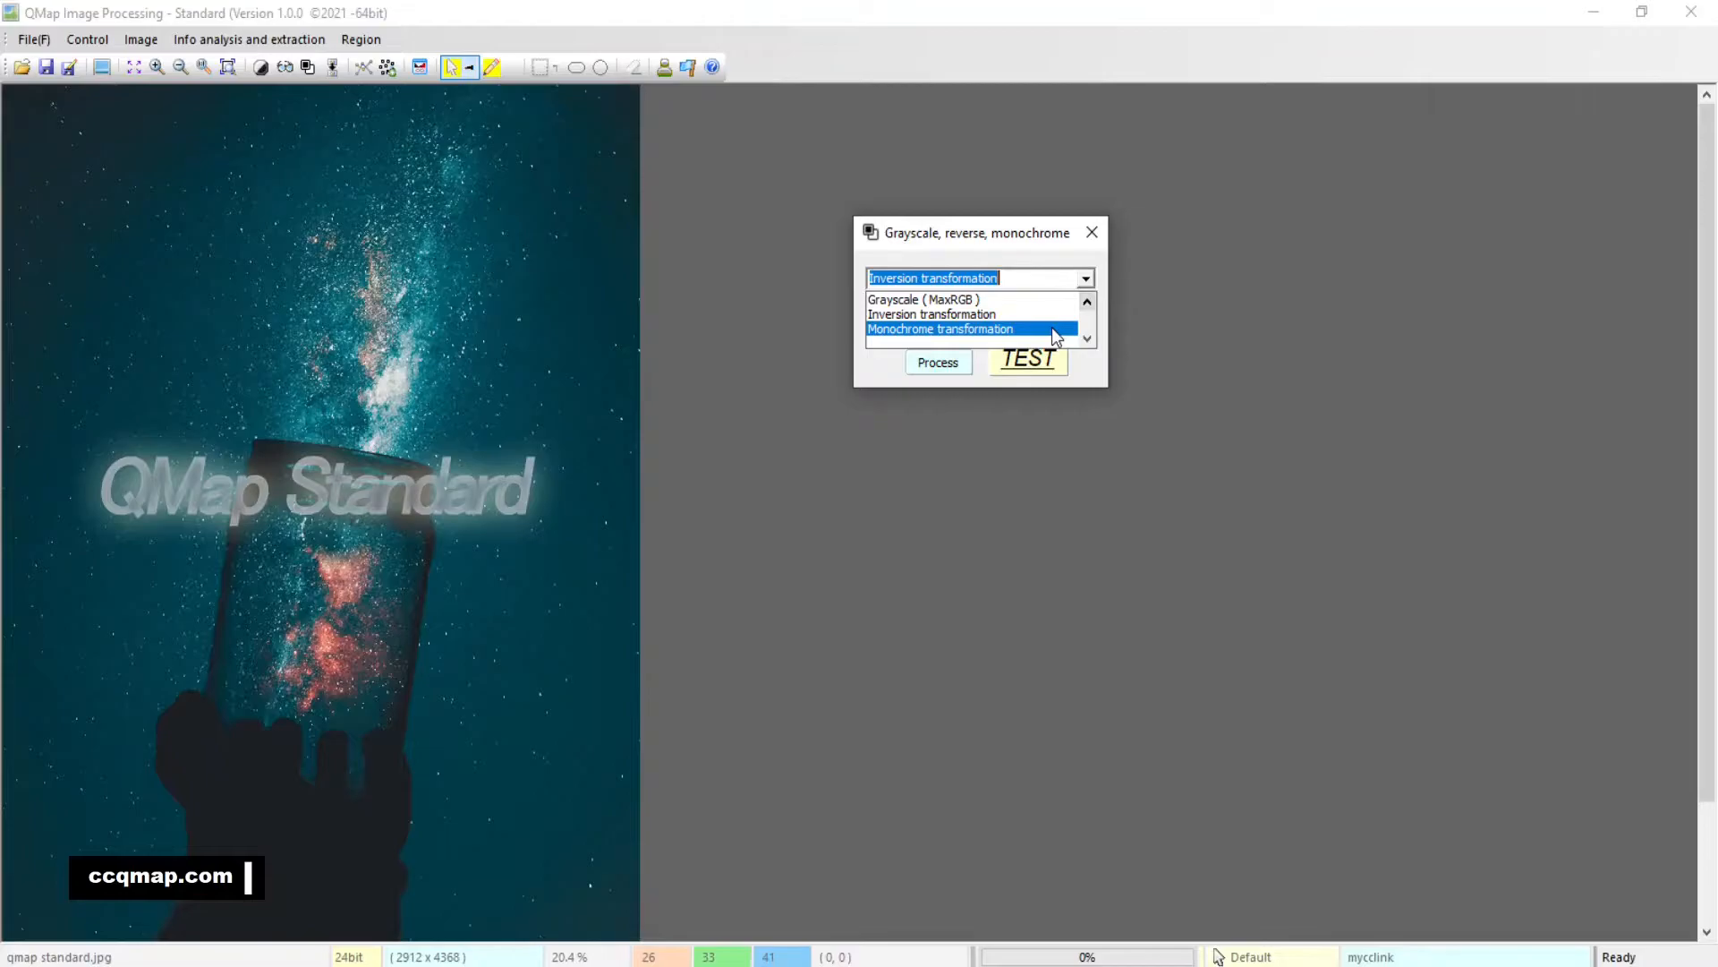
click(1053, 329)
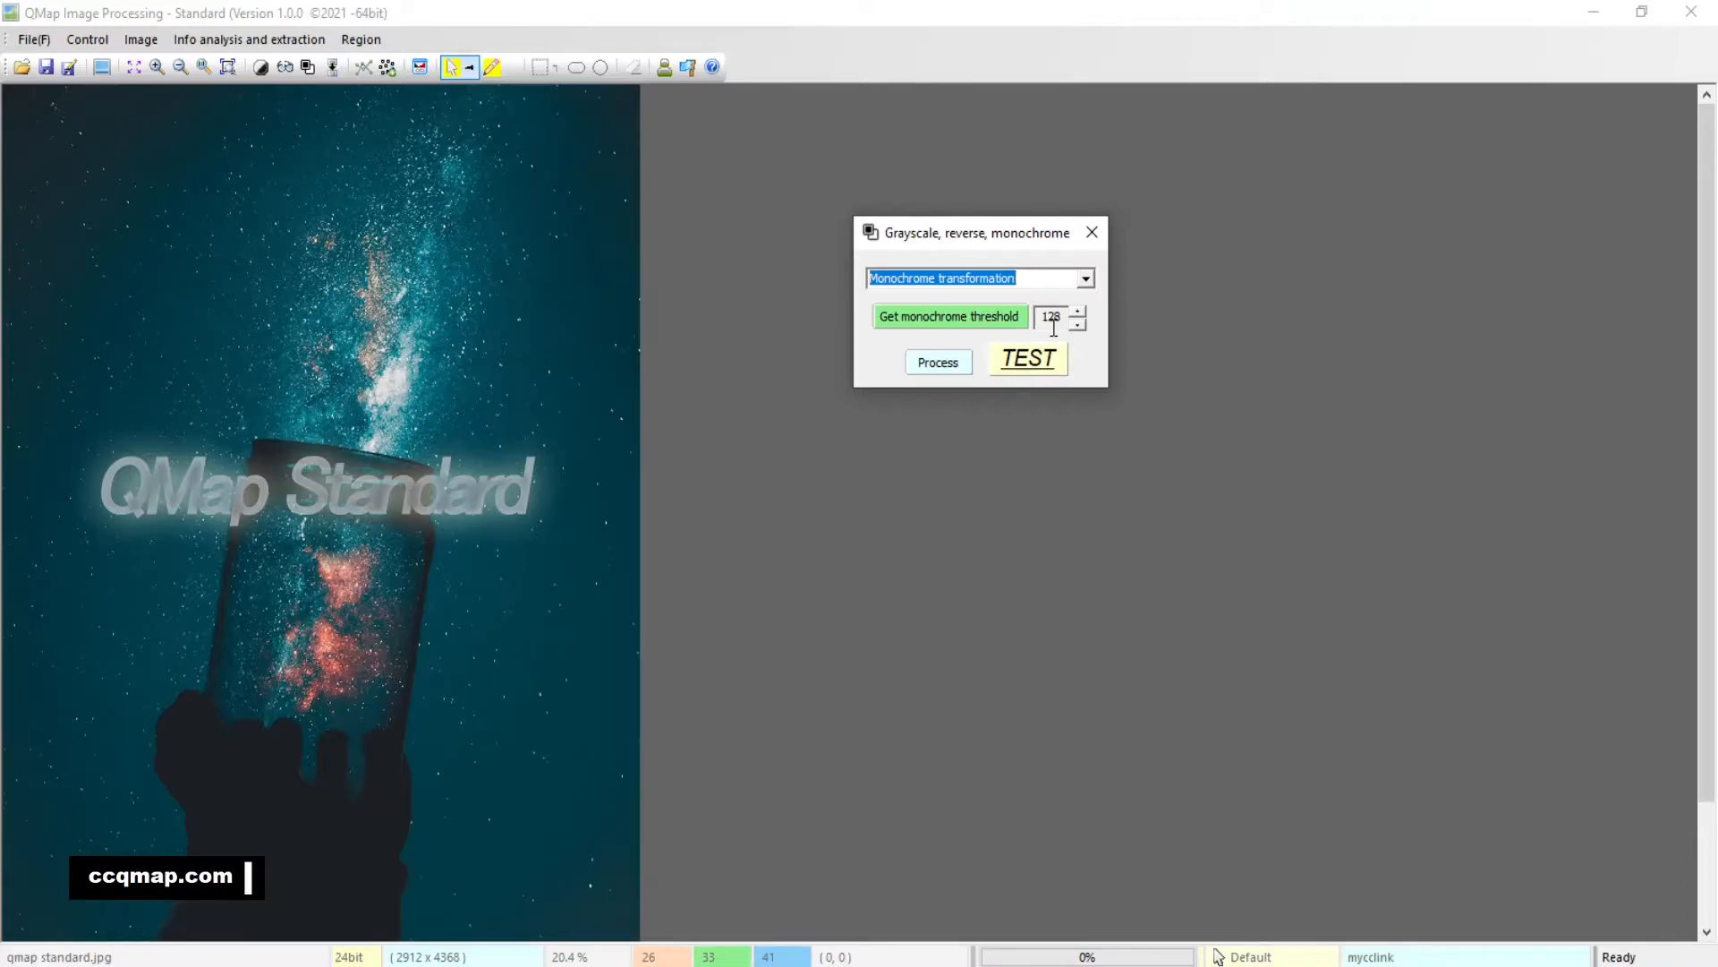
click(1079, 311)
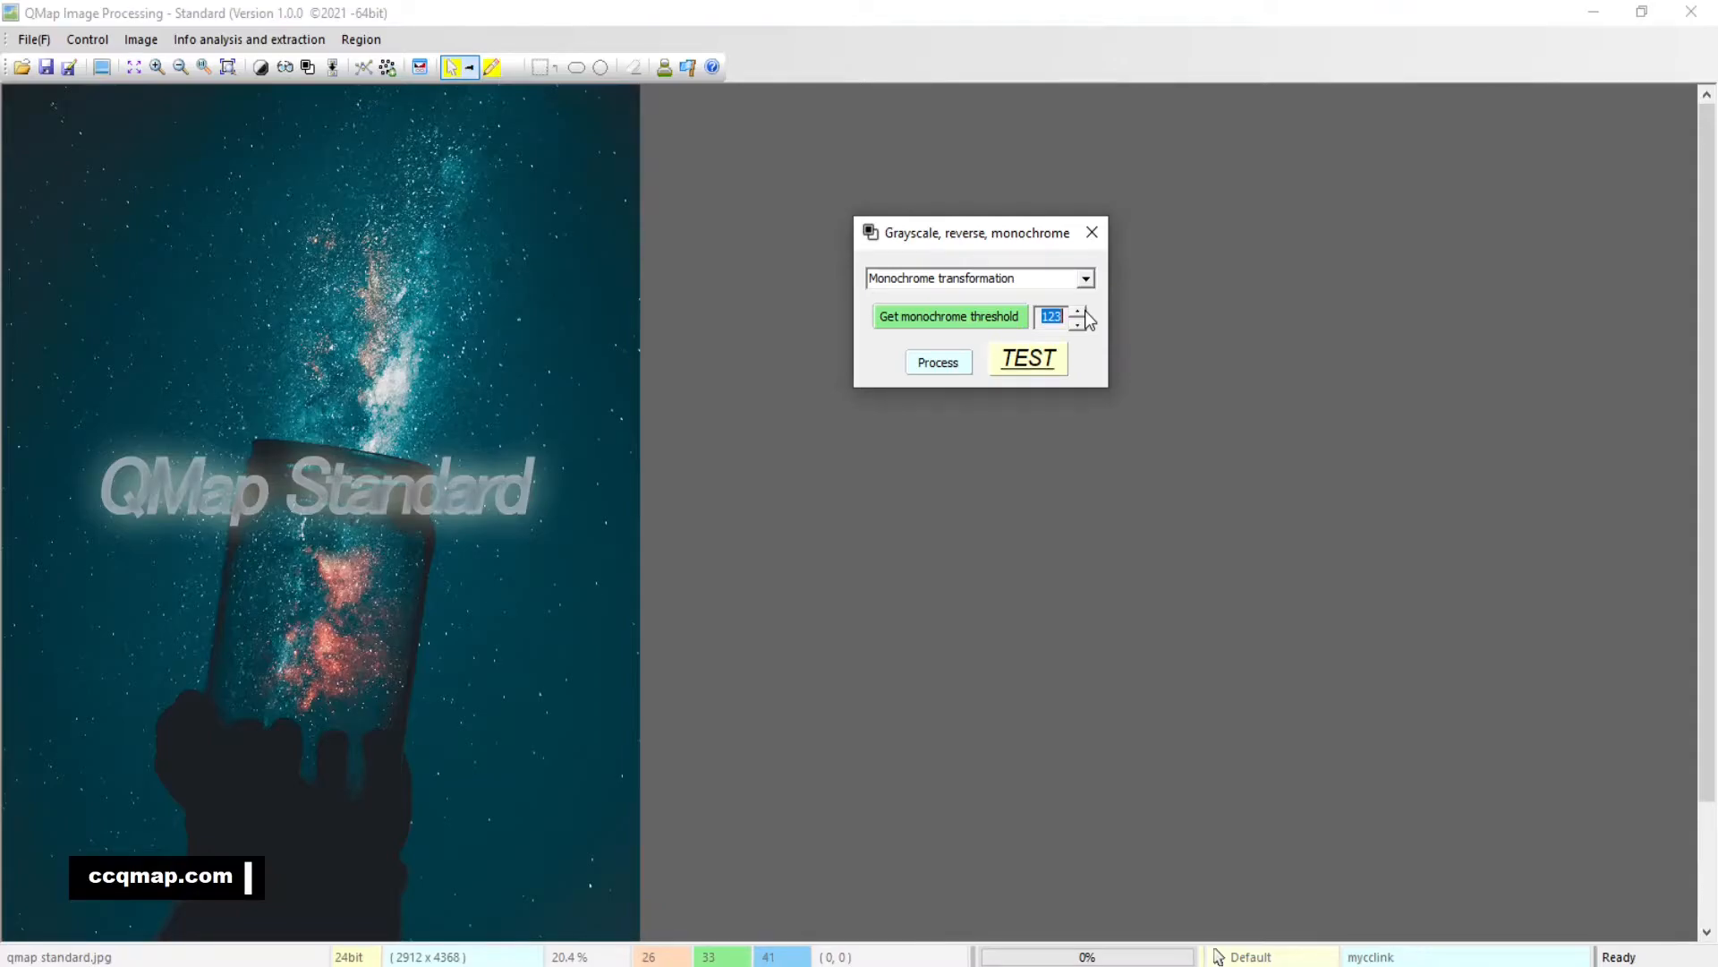
click(1083, 309)
click(1084, 311)
click(1085, 311)
click(1085, 311)
click(1085, 311)
click(1076, 324)
drag(1085, 333, 1081, 332)
click(1078, 324)
click(1078, 325)
click(1052, 360)
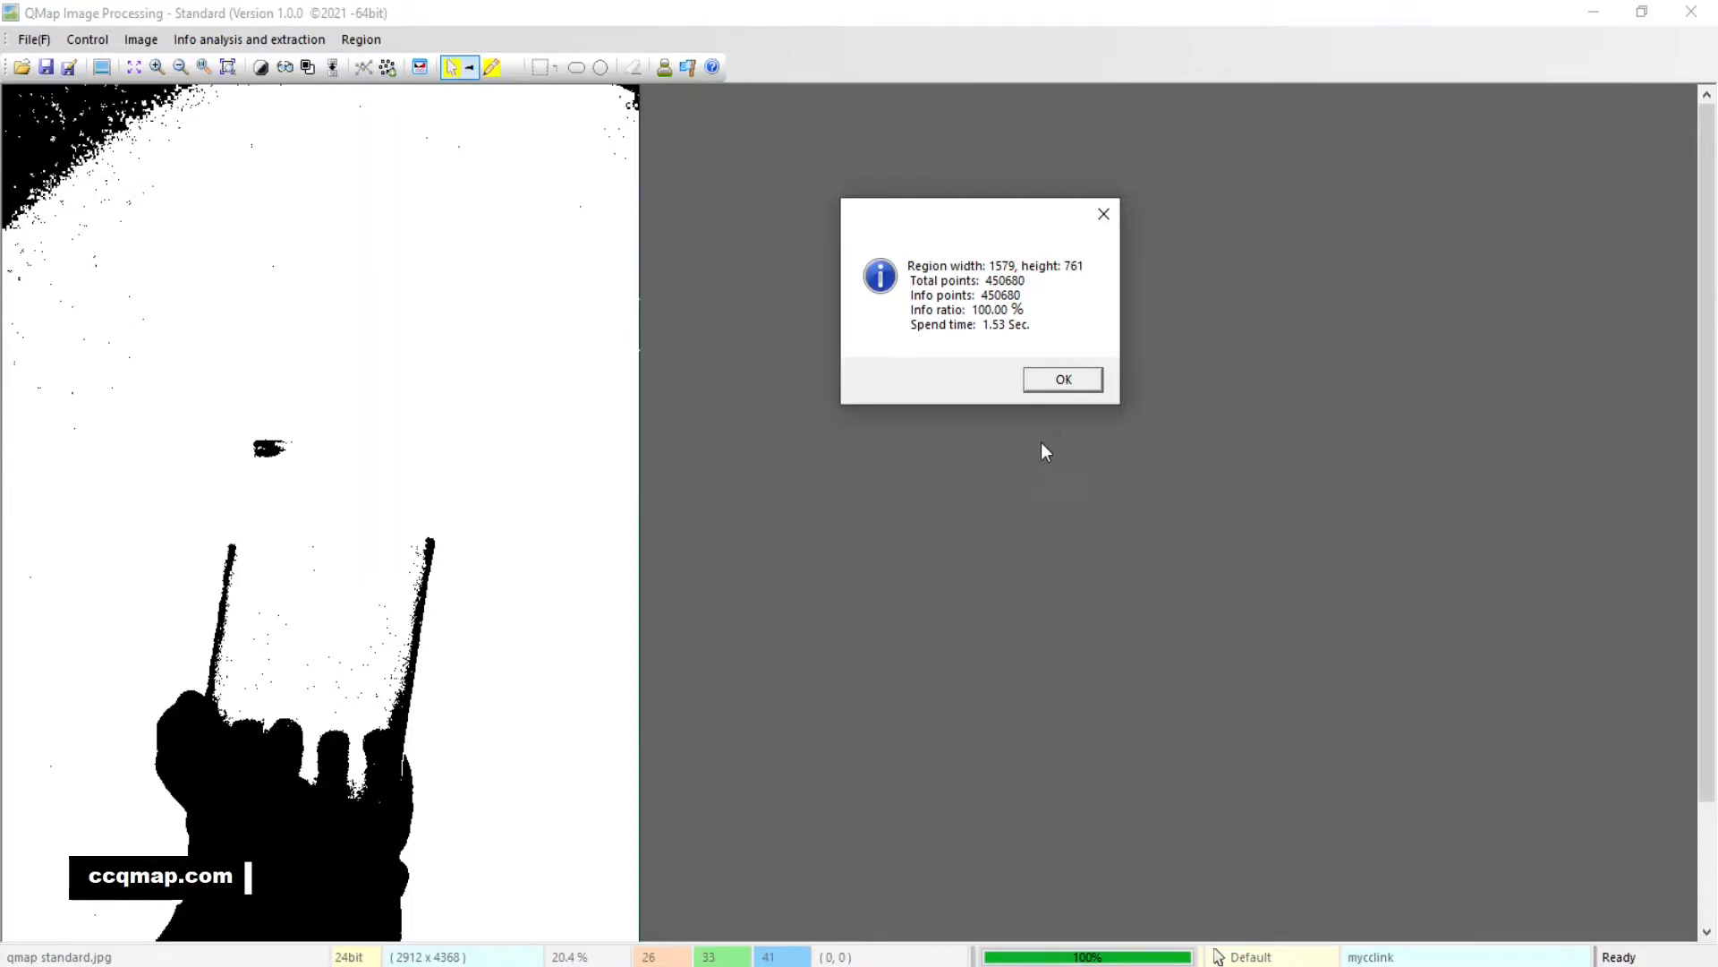
click(1063, 383)
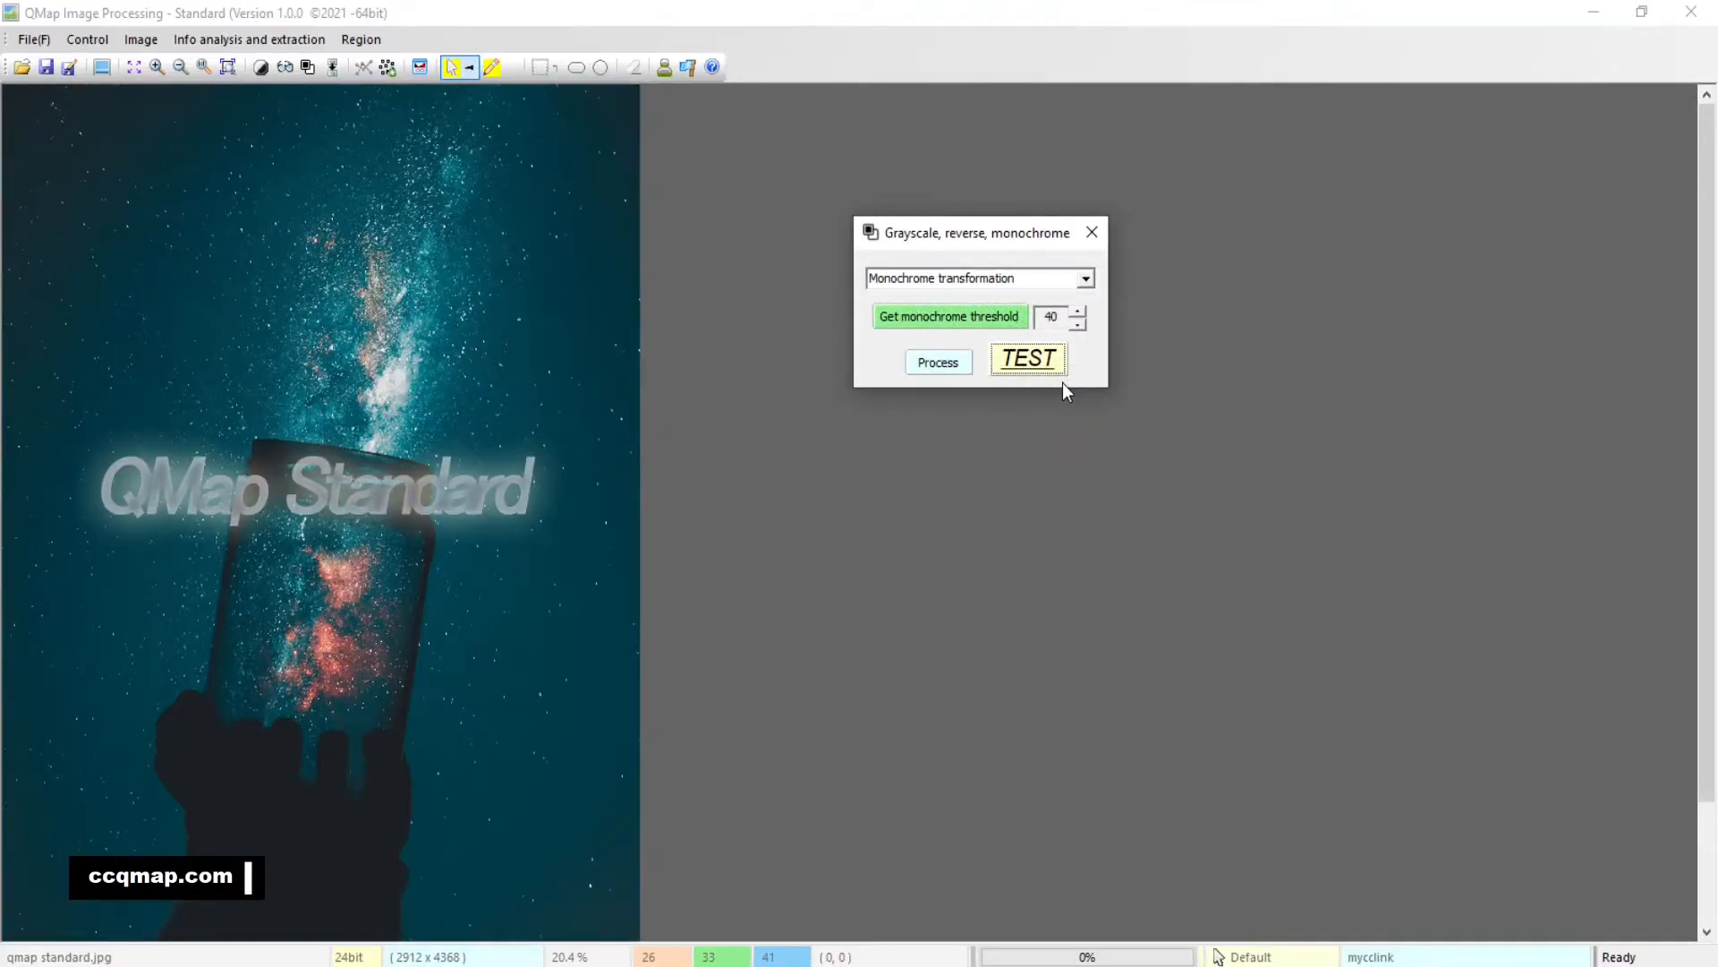
Raise the monochrome threshold to 100 and test the transformation on the image.
click(1079, 312)
click(1080, 311)
click(1079, 311)
click(1051, 362)
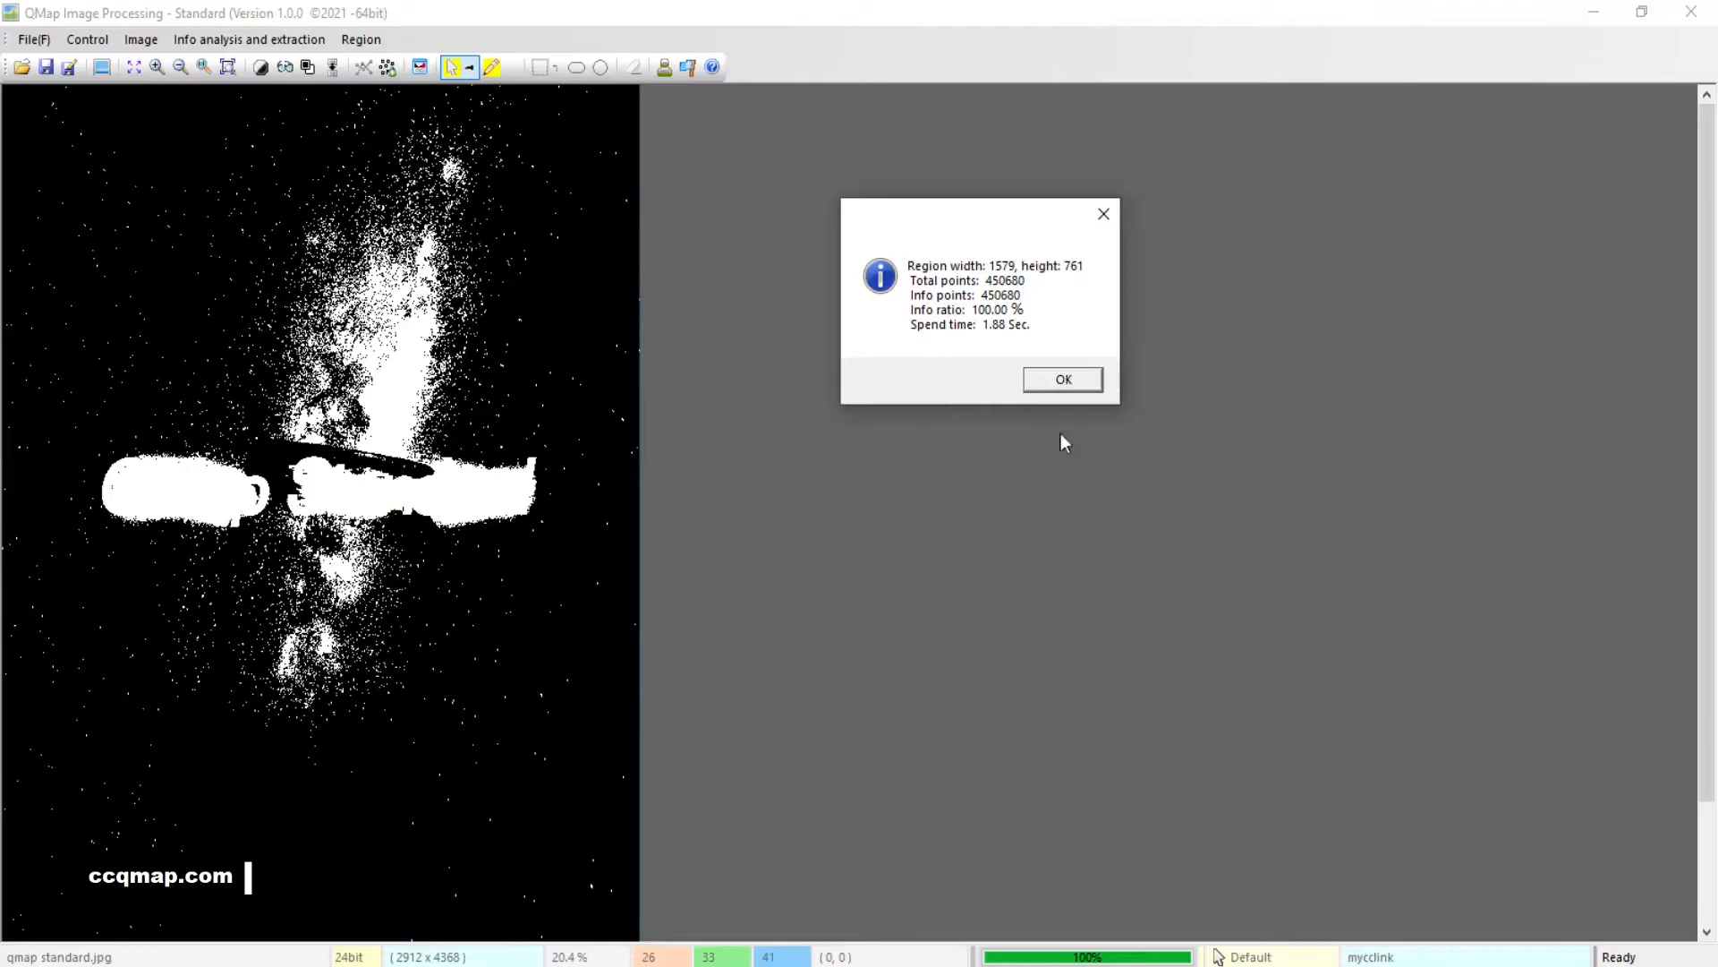
click(1076, 390)
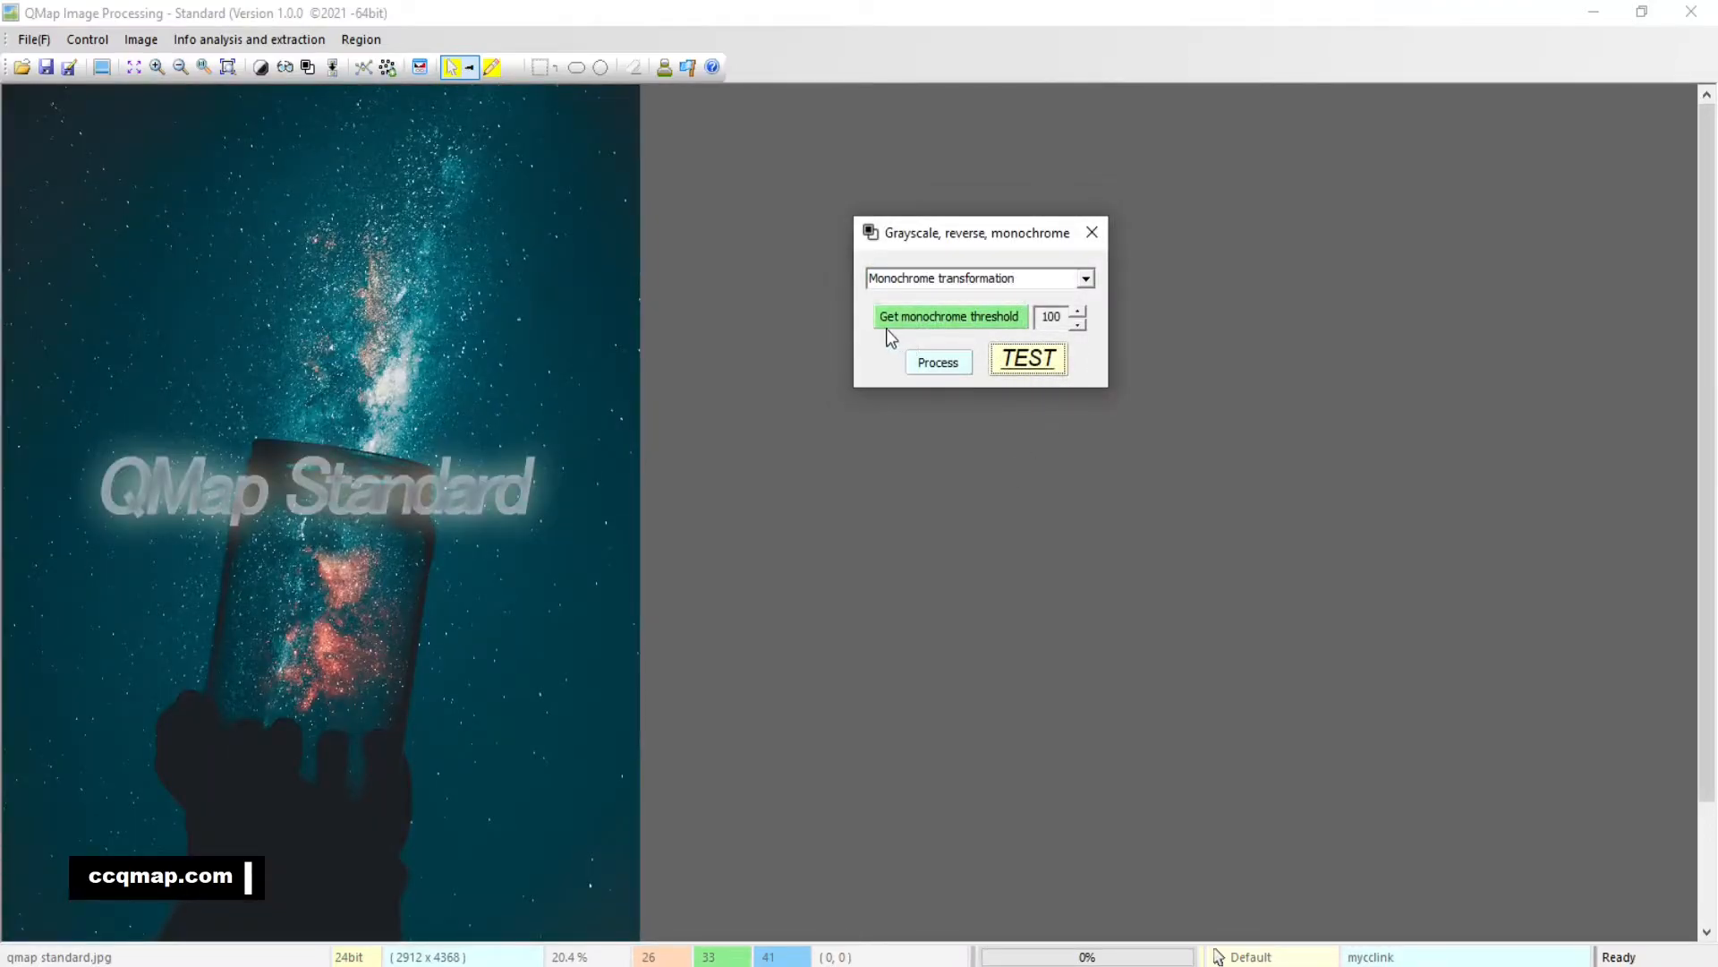
Get the monochrome threshold for the image and test the transformation with the threshold at 90.
click(952, 318)
click(1059, 320)
click(1047, 365)
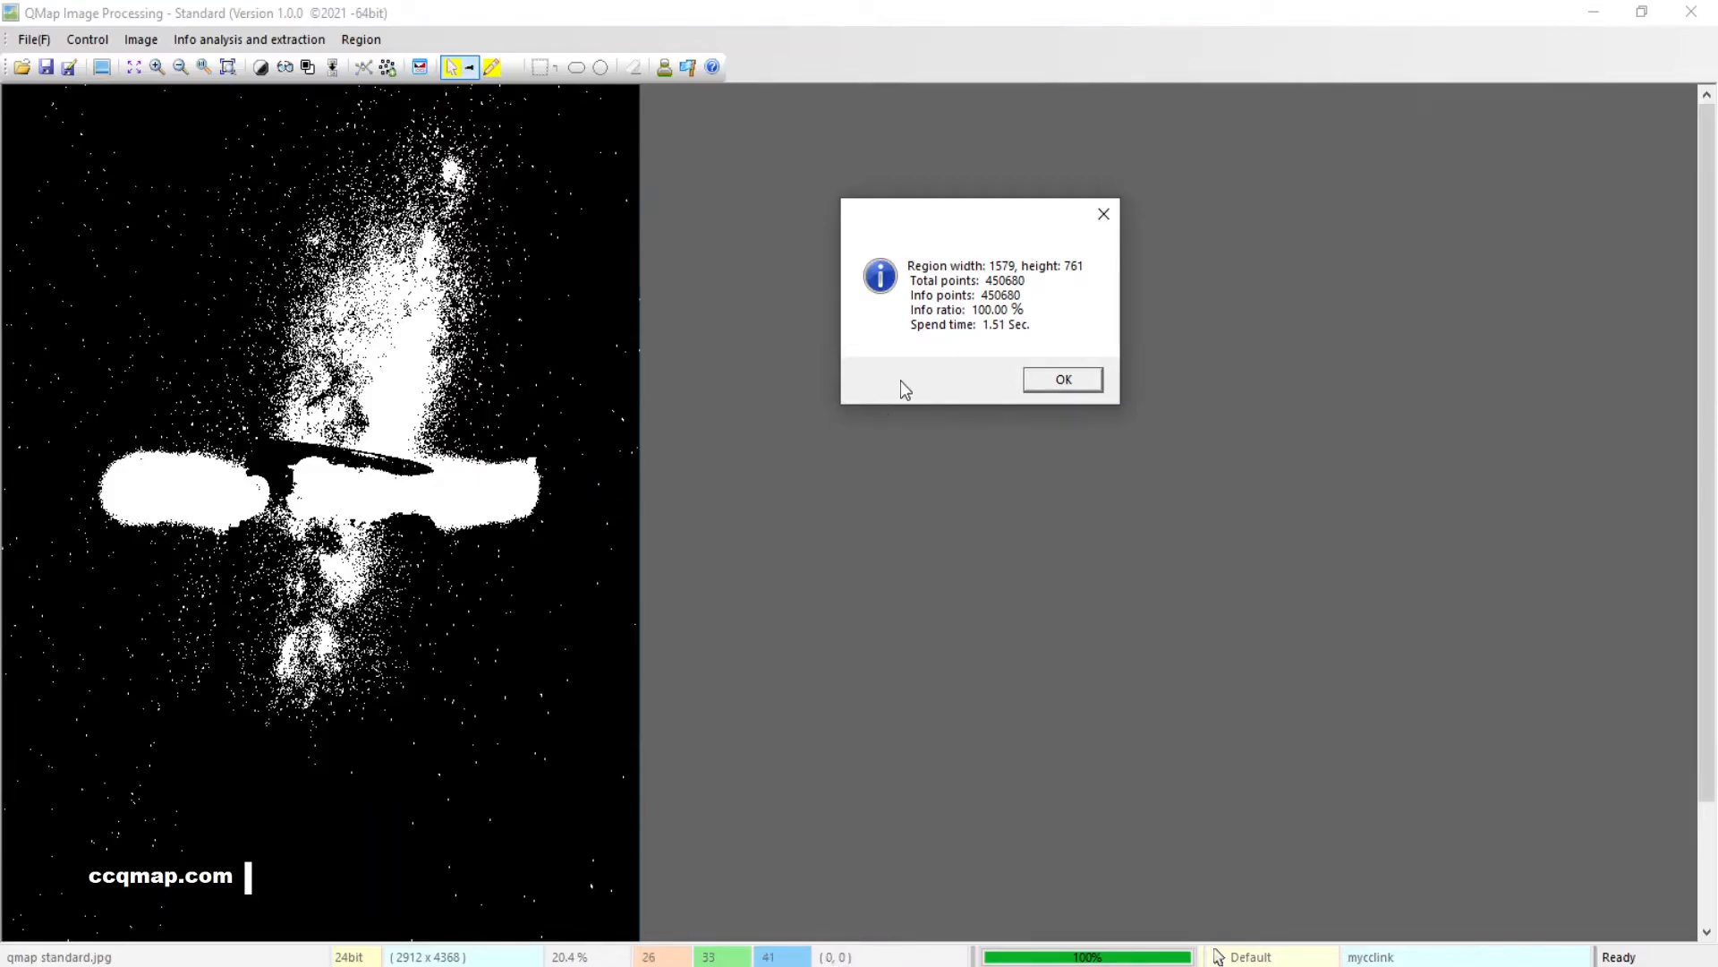
click(1063, 380)
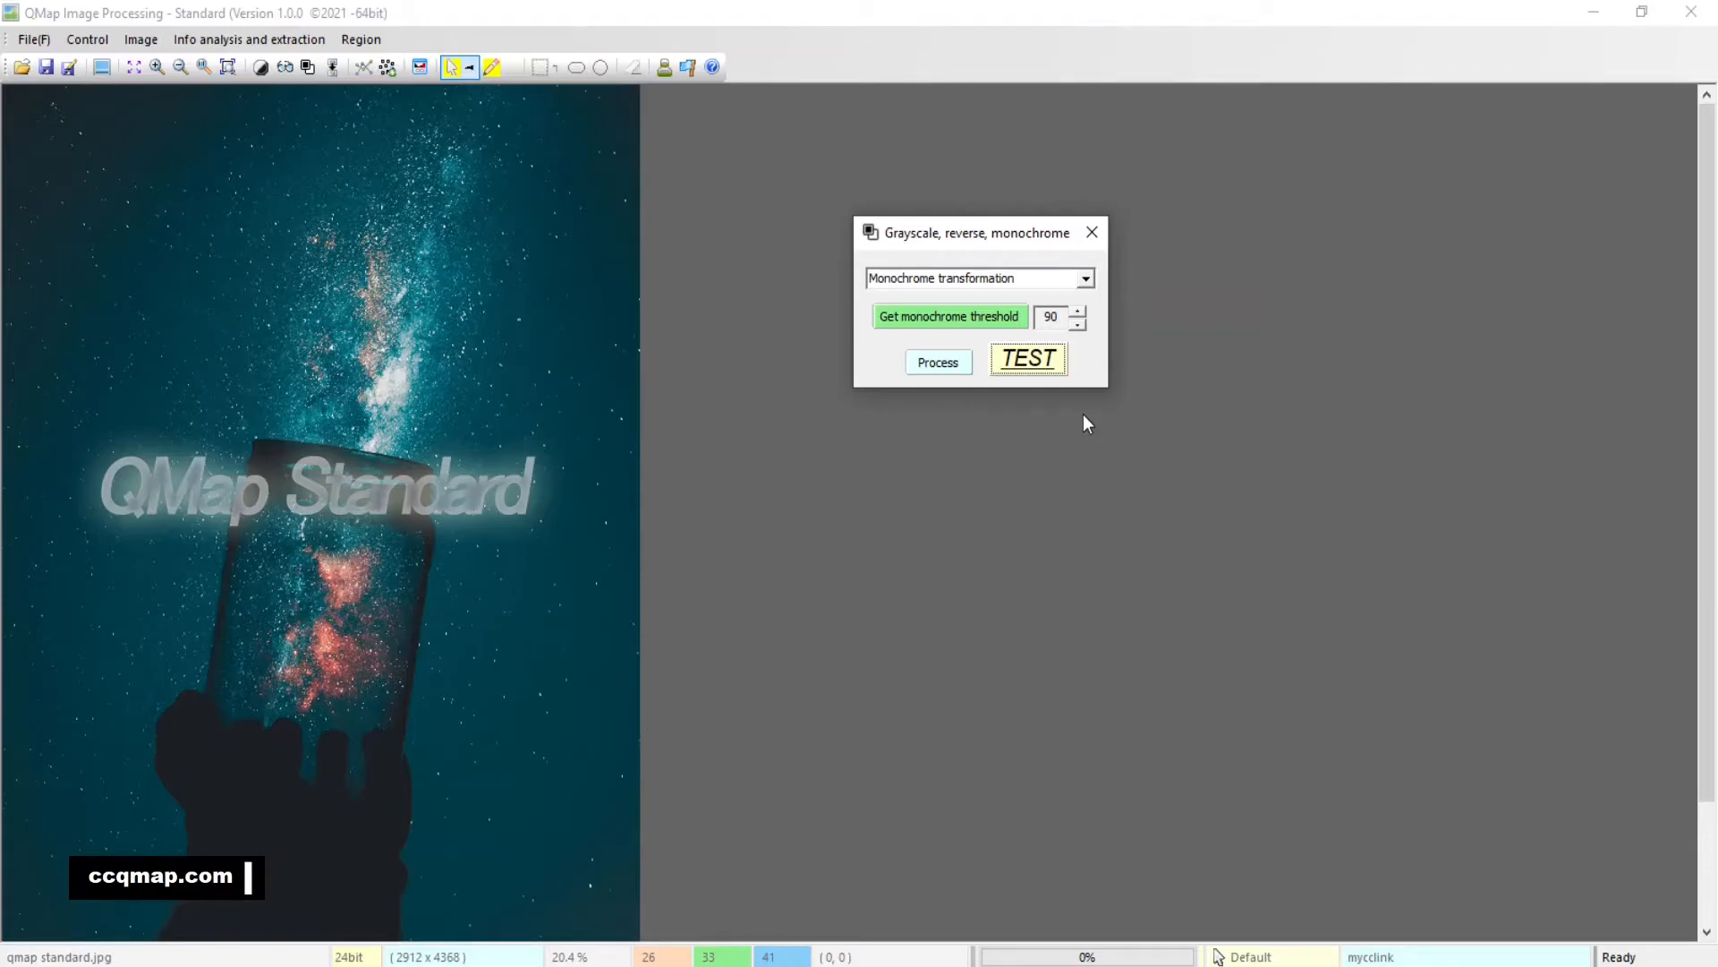
Lower the monochrome threshold slightly below 90 and test the transformation on the image.
click(1080, 312)
click(1077, 326)
click(1077, 325)
click(1077, 325)
click(1077, 325)
click(1040, 365)
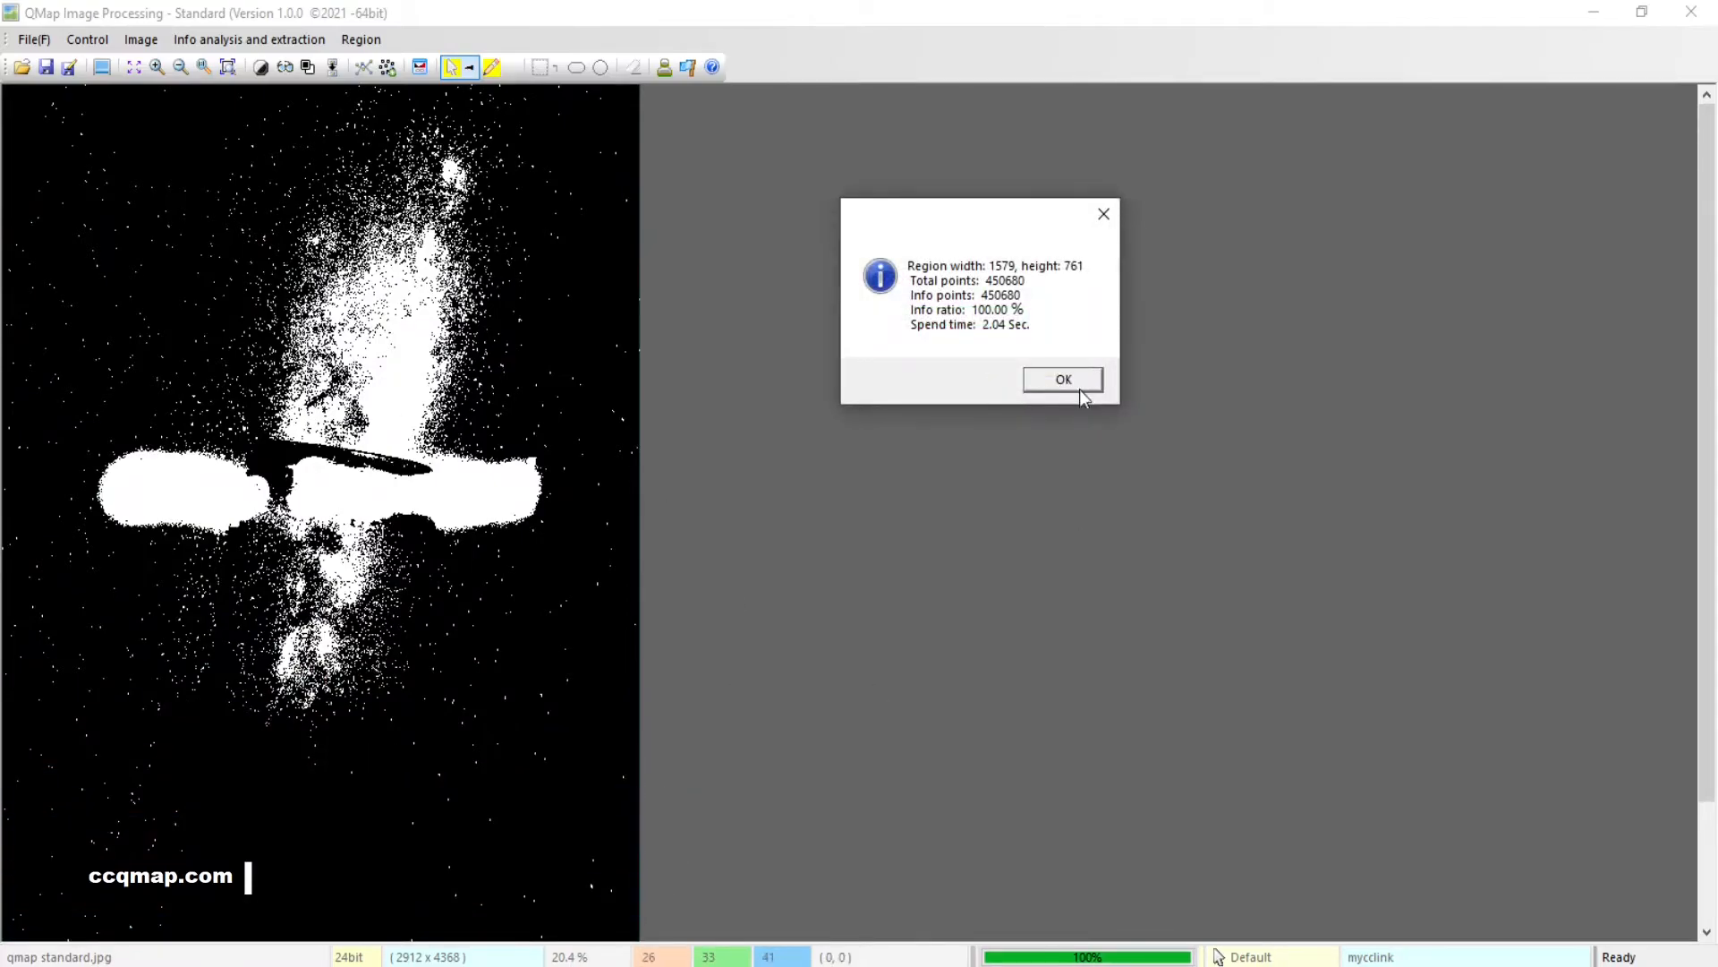
click(1080, 387)
Lower the monochrome threshold to 83 and test the transformation on the image.
click(1078, 325)
click(1078, 325)
click(1079, 325)
click(1079, 325)
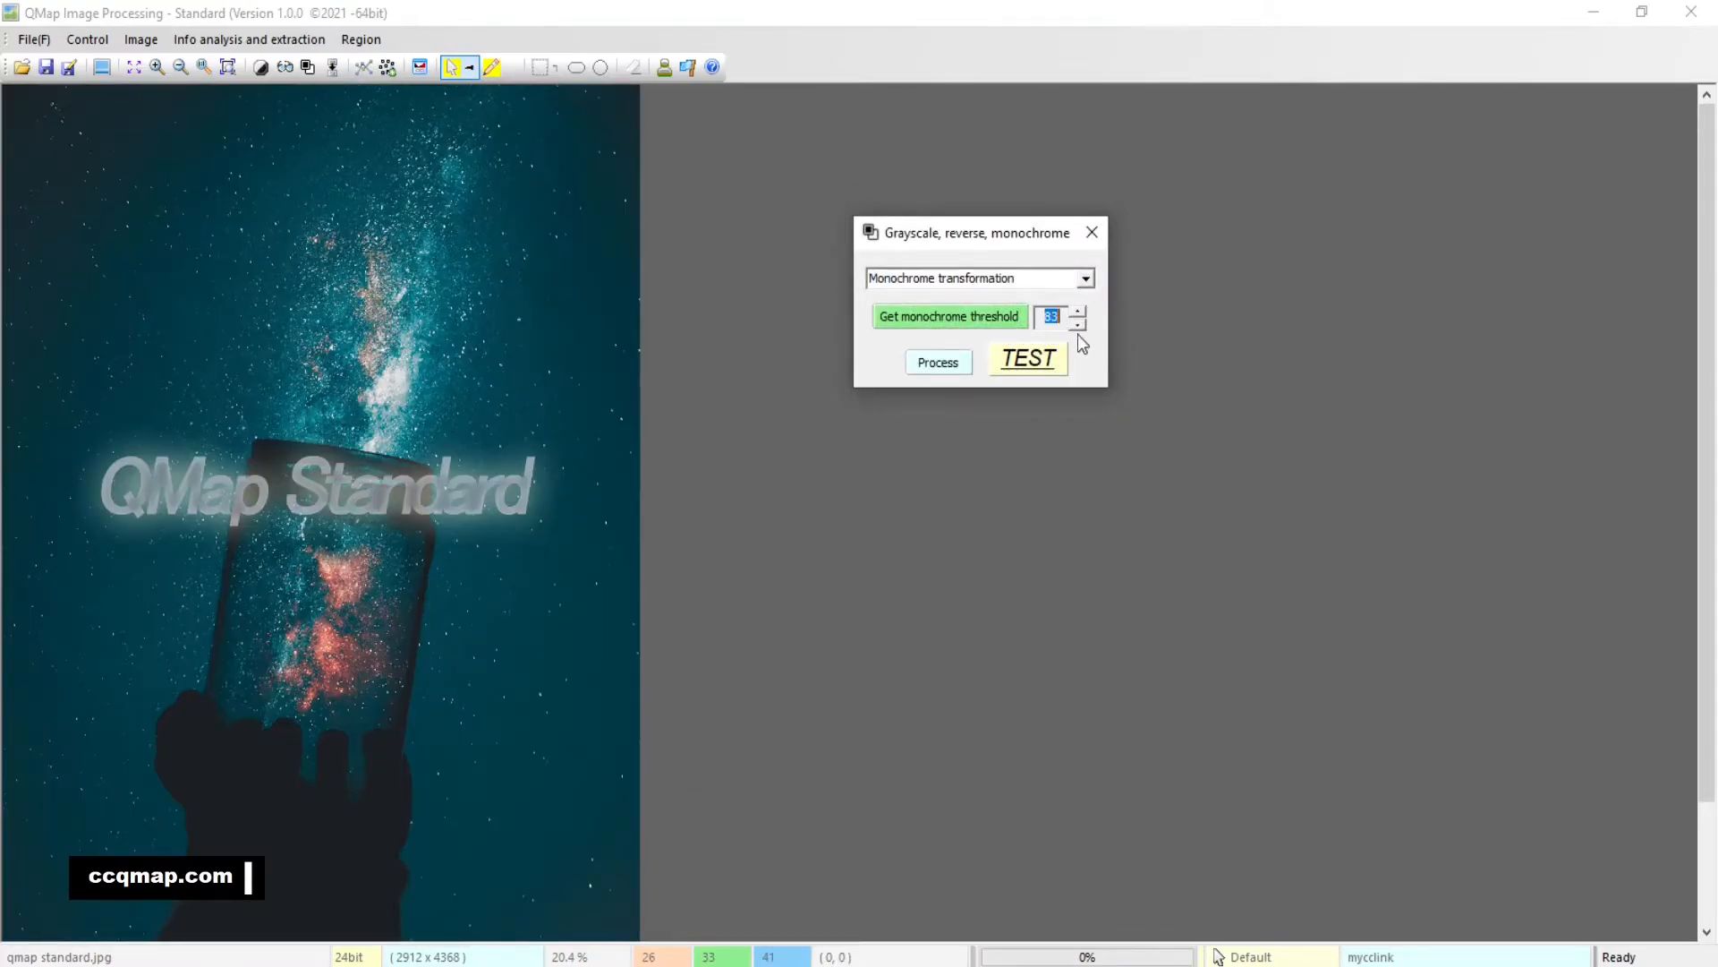
click(1025, 363)
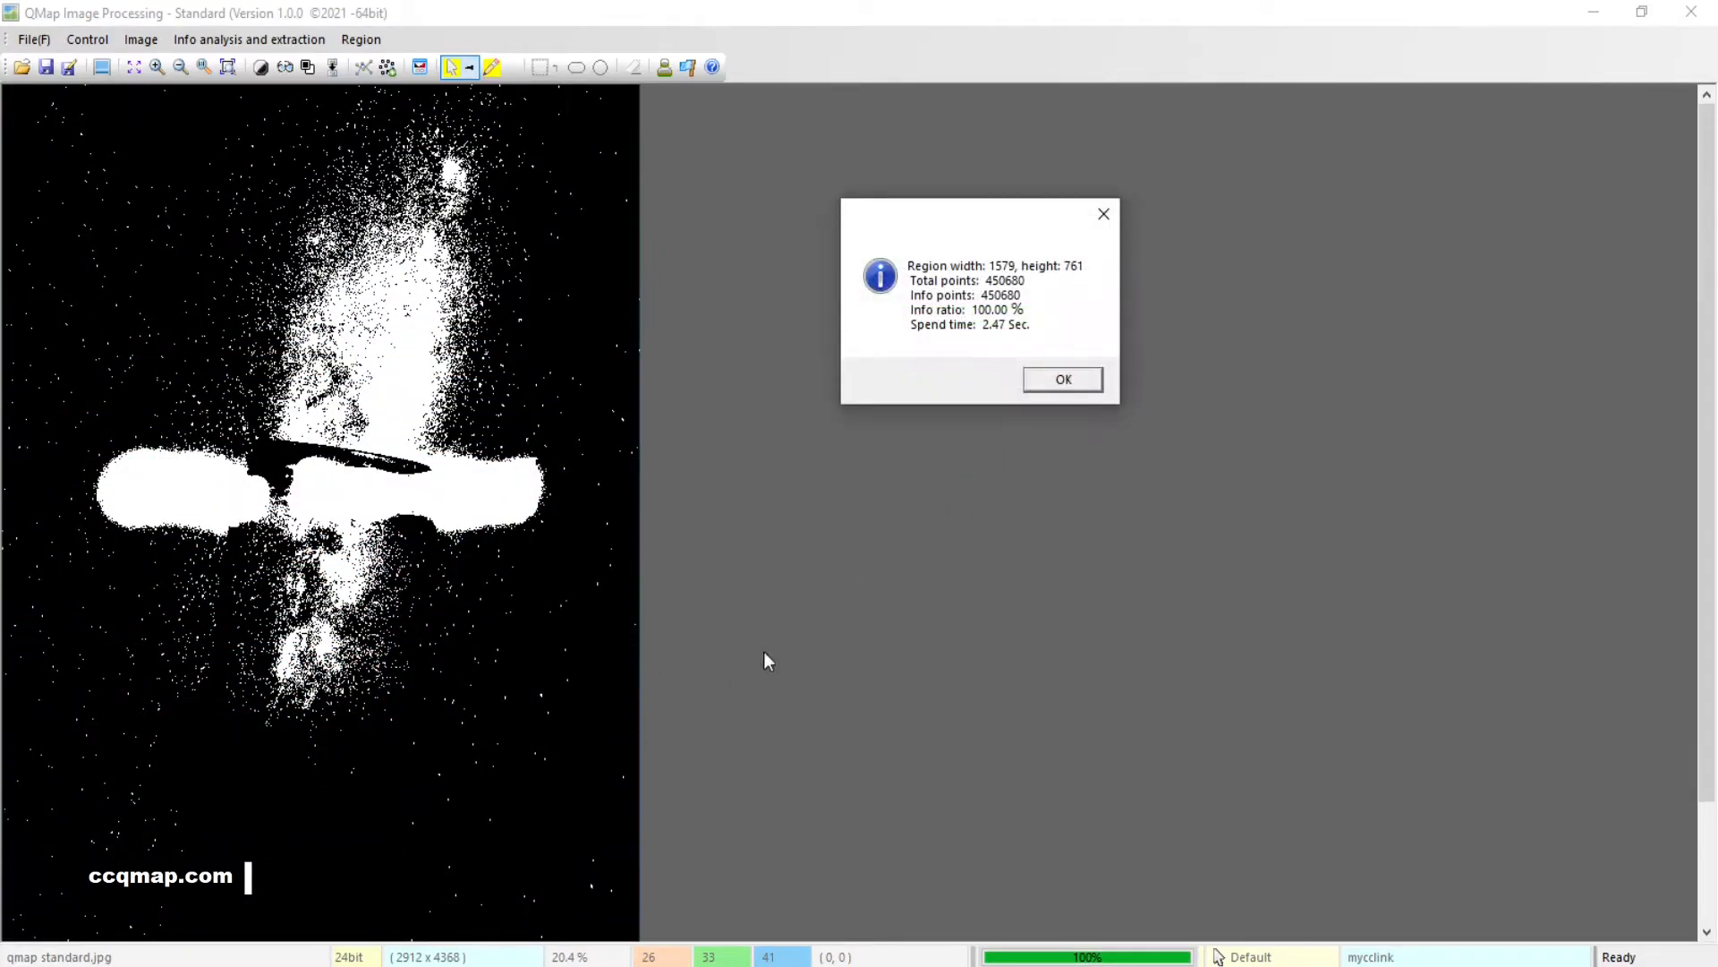
click(1085, 382)
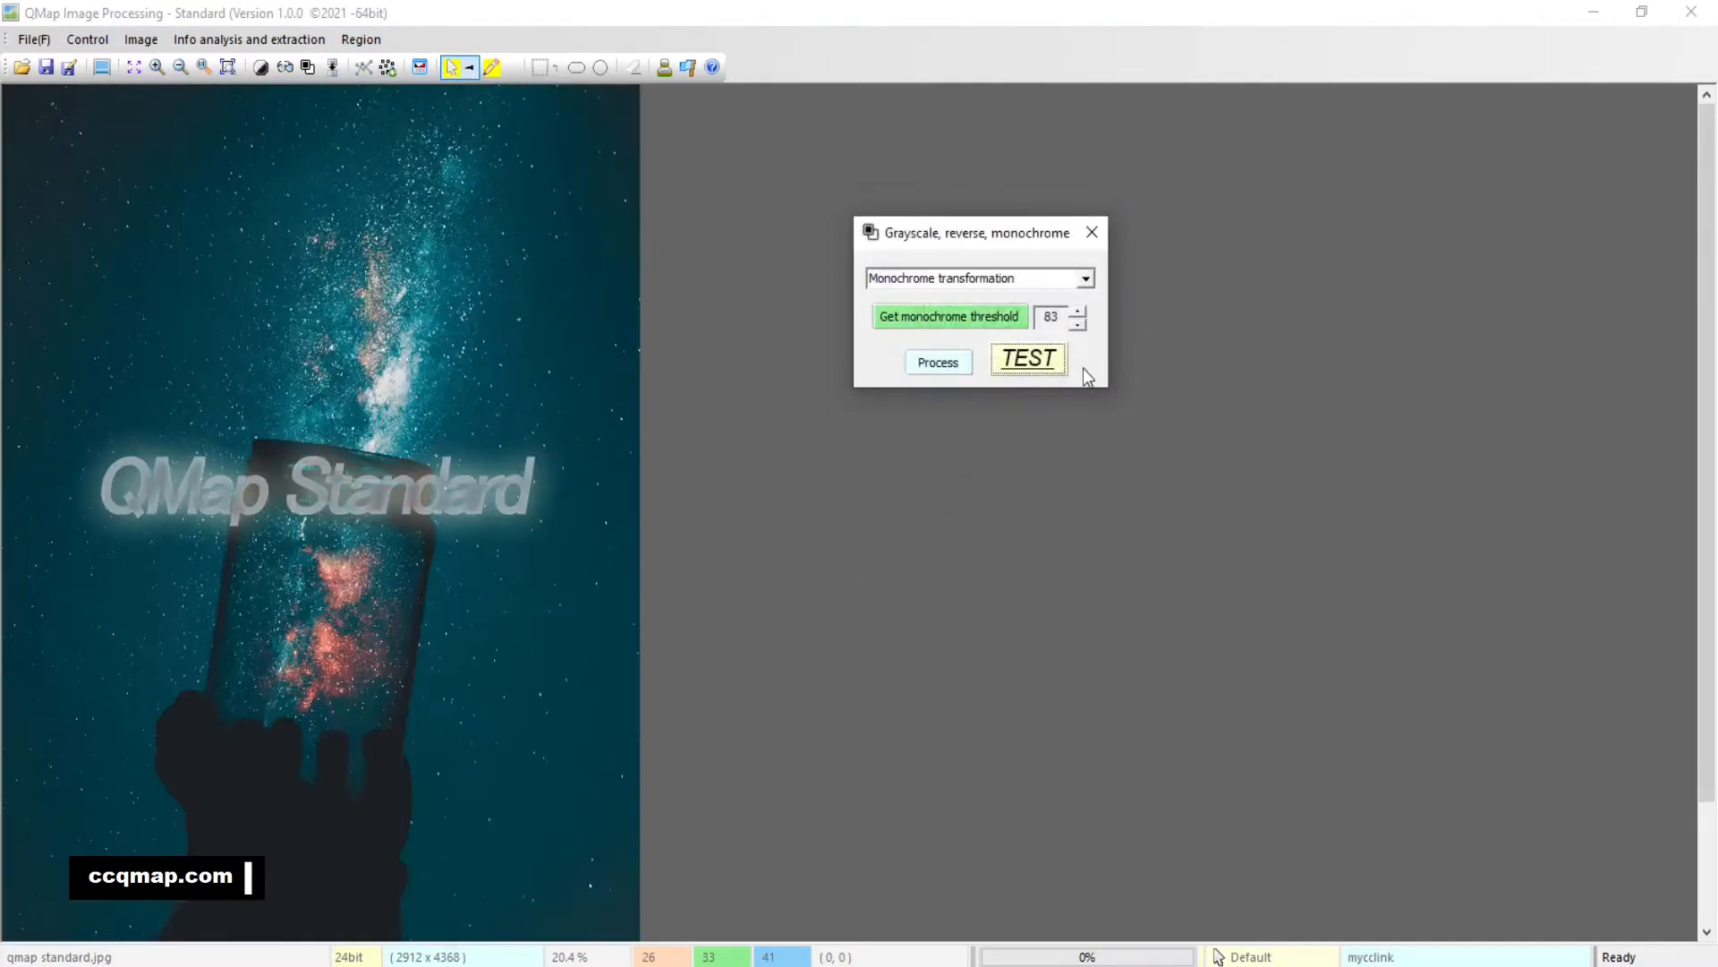
Raise the monochrome threshold above 83 and test the transformation on the image.
click(1079, 312)
click(1080, 312)
click(1060, 368)
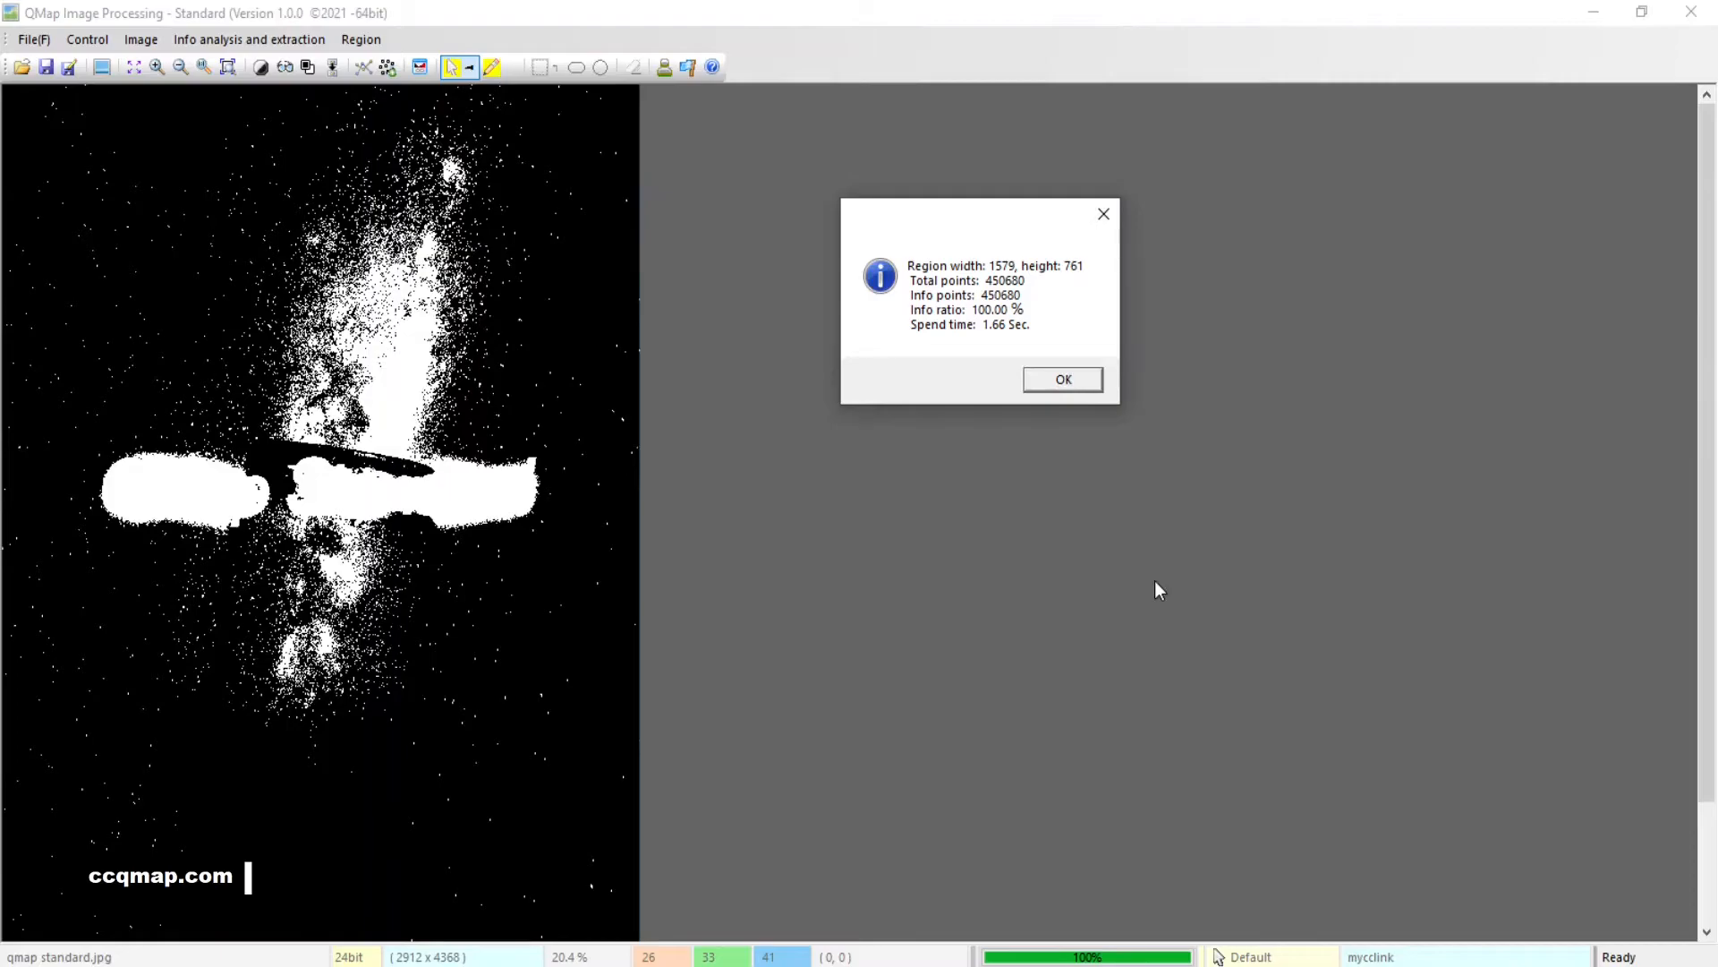
Close the monochrome test result and its conversion dialog, and open the Channel exchange tool beside the image.
click(1080, 383)
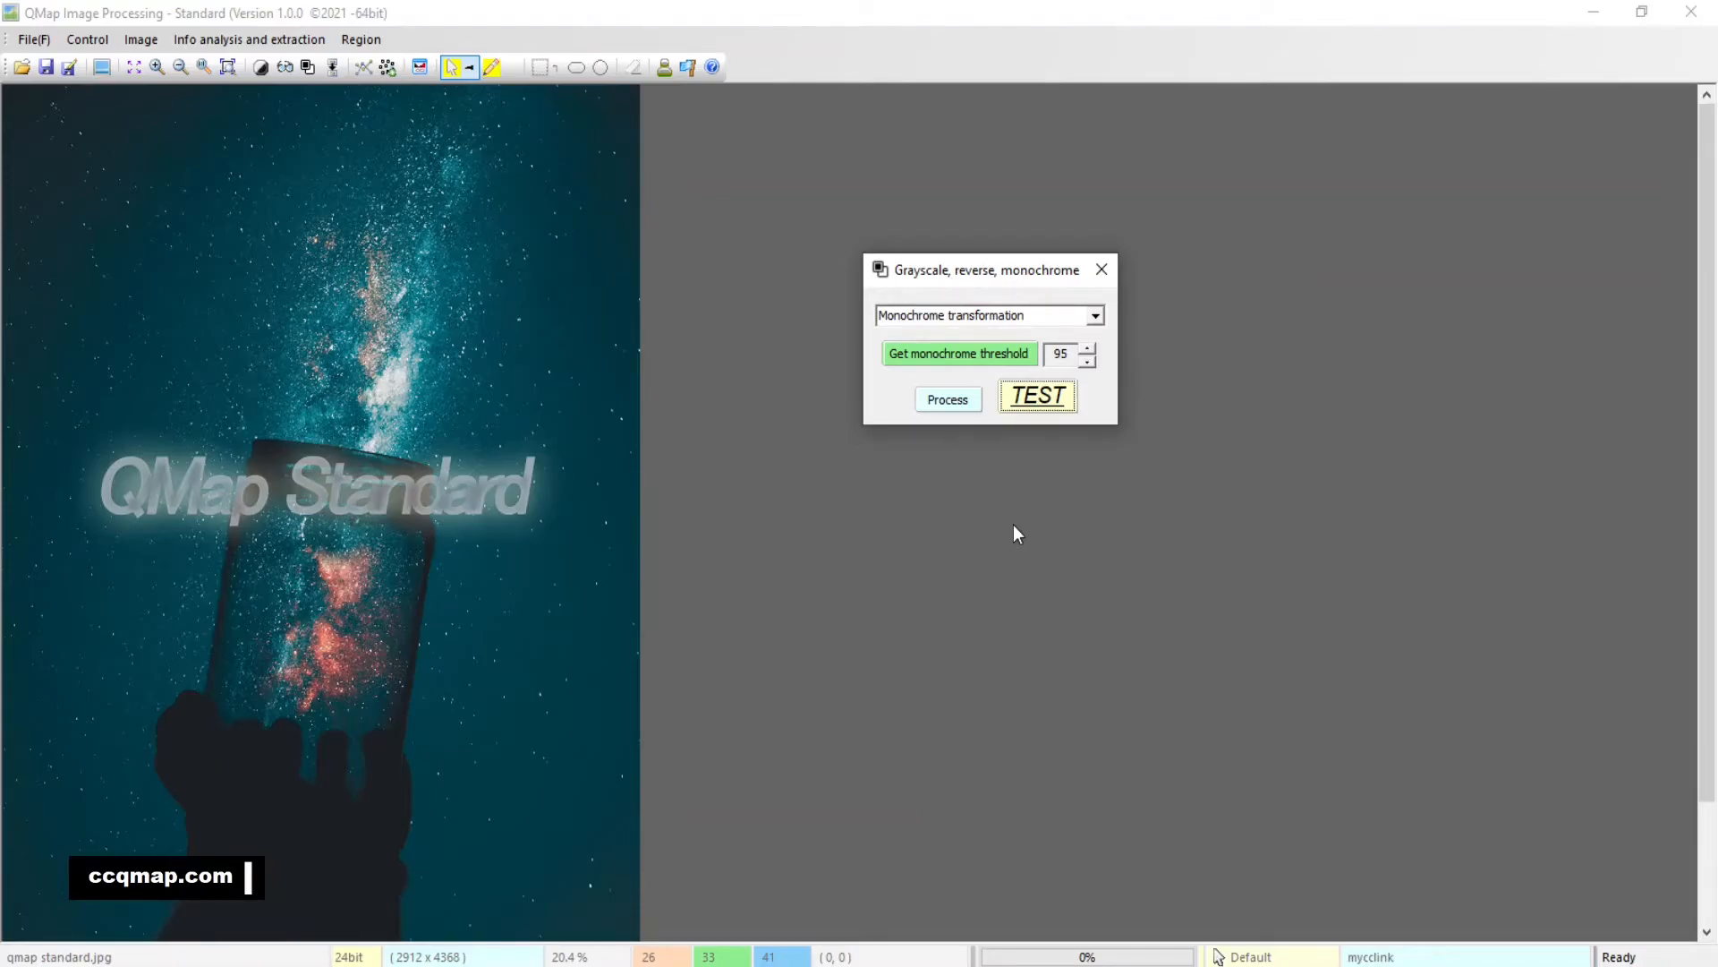
click(1113, 264)
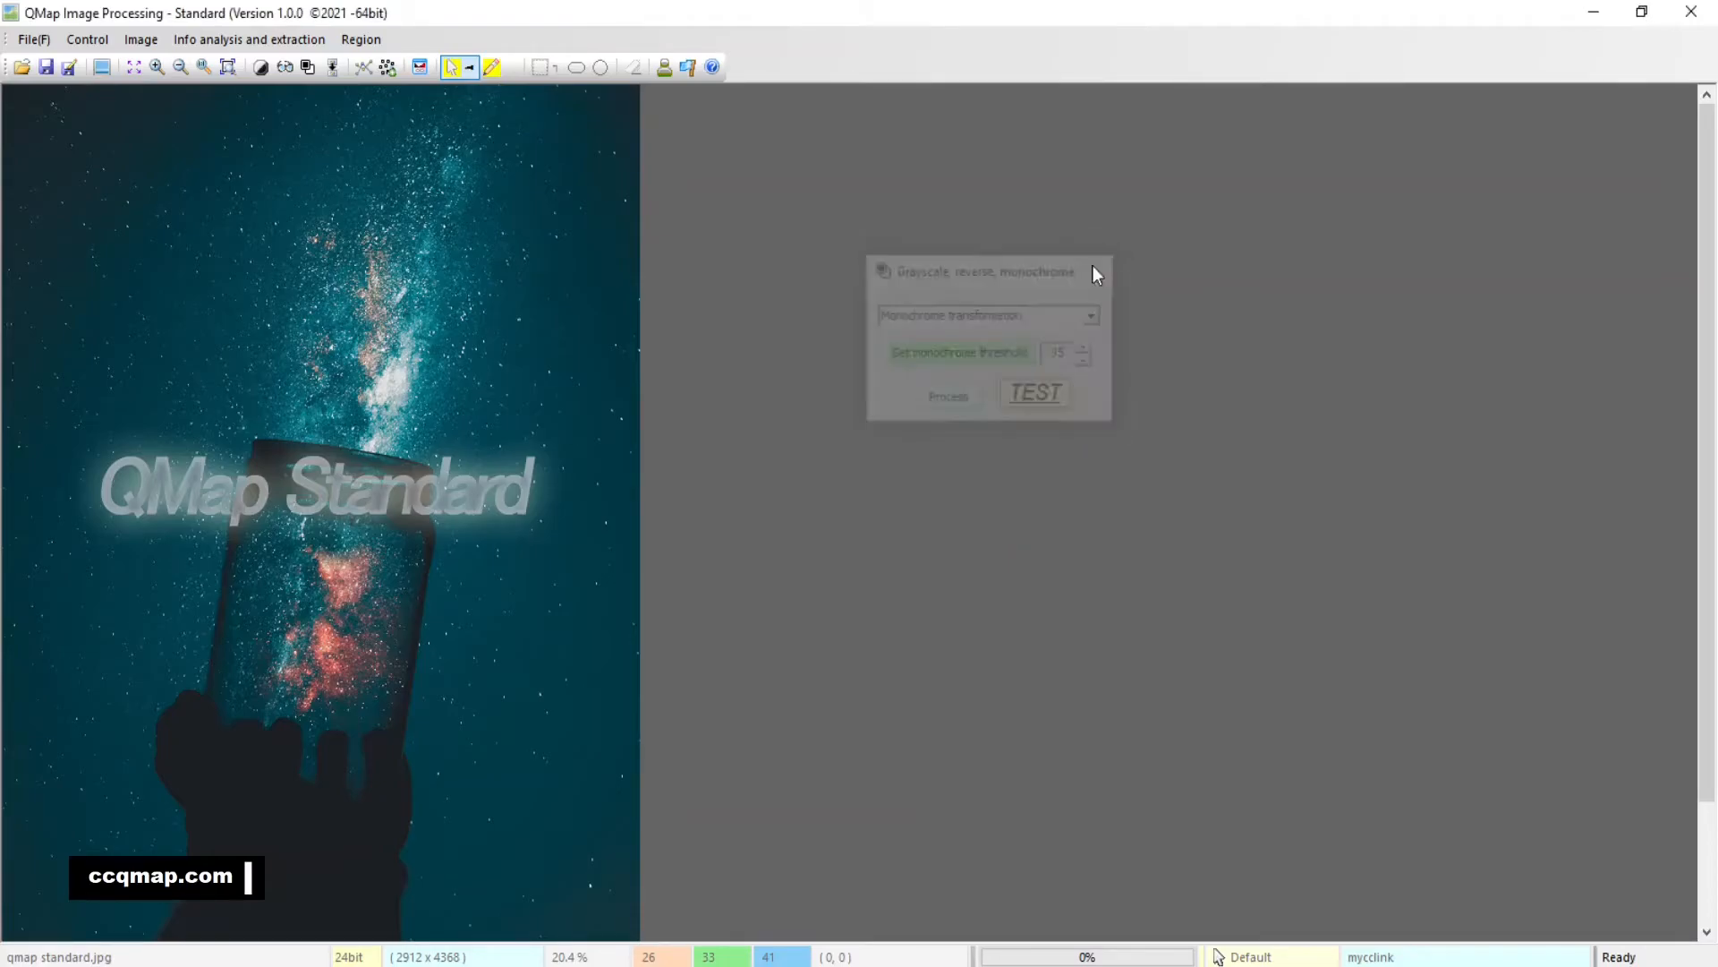
click(334, 67)
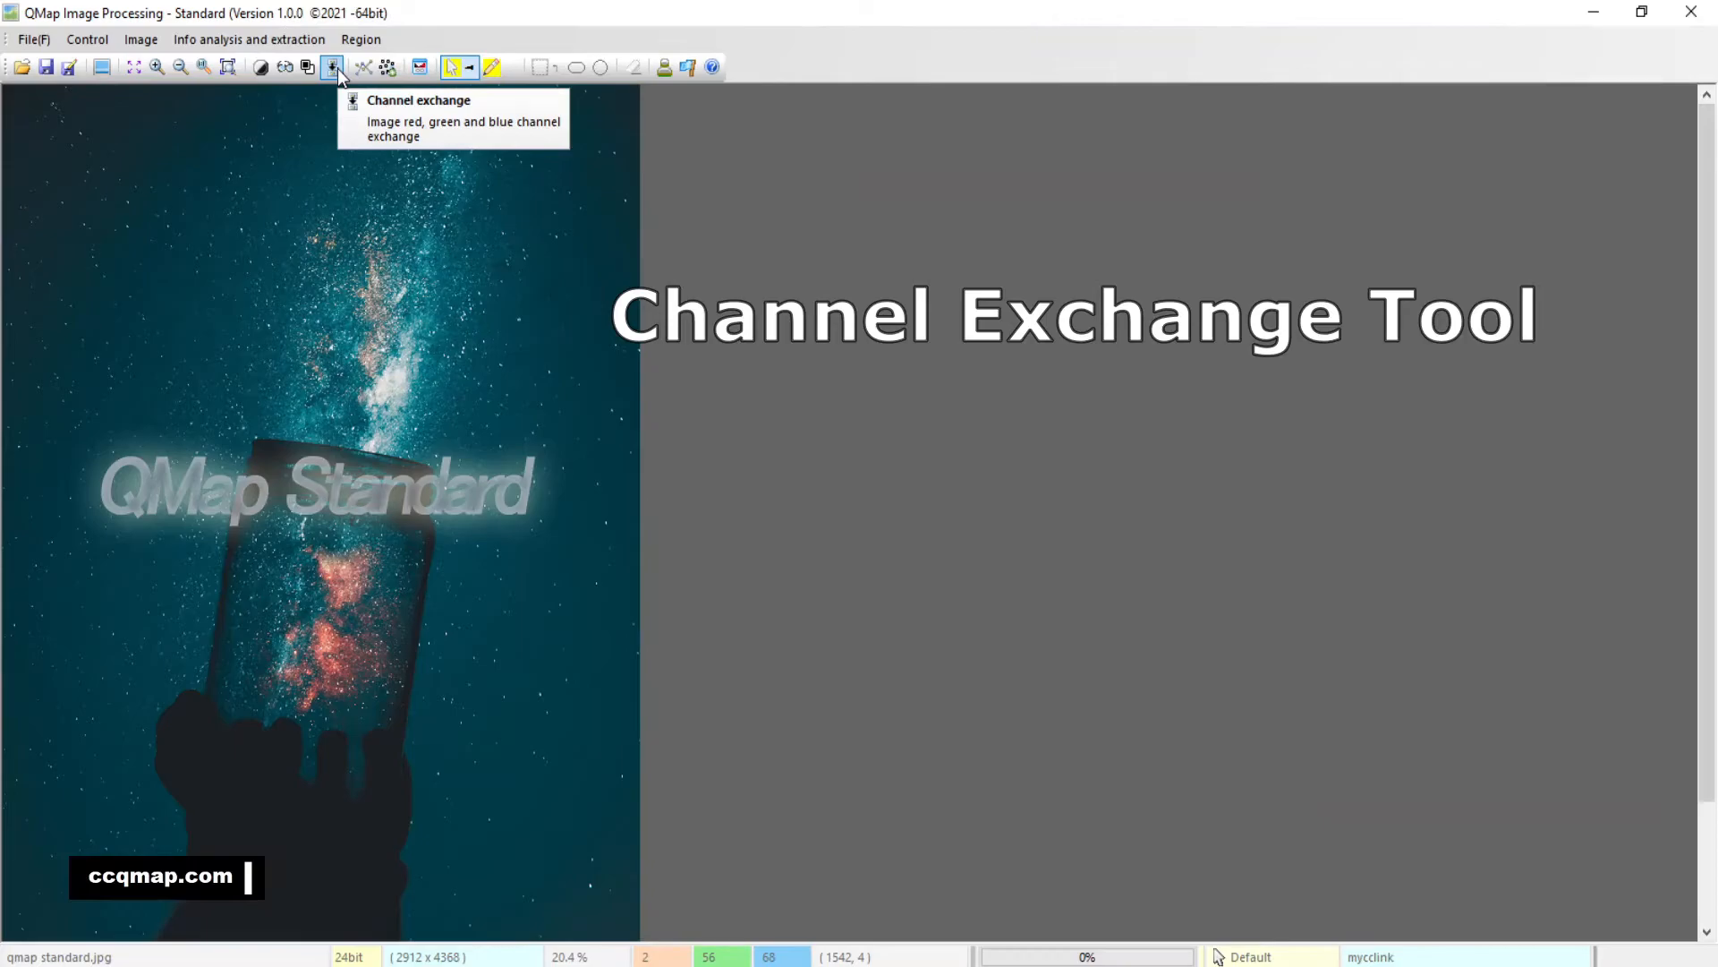
drag(1627, 83, 1093, 329)
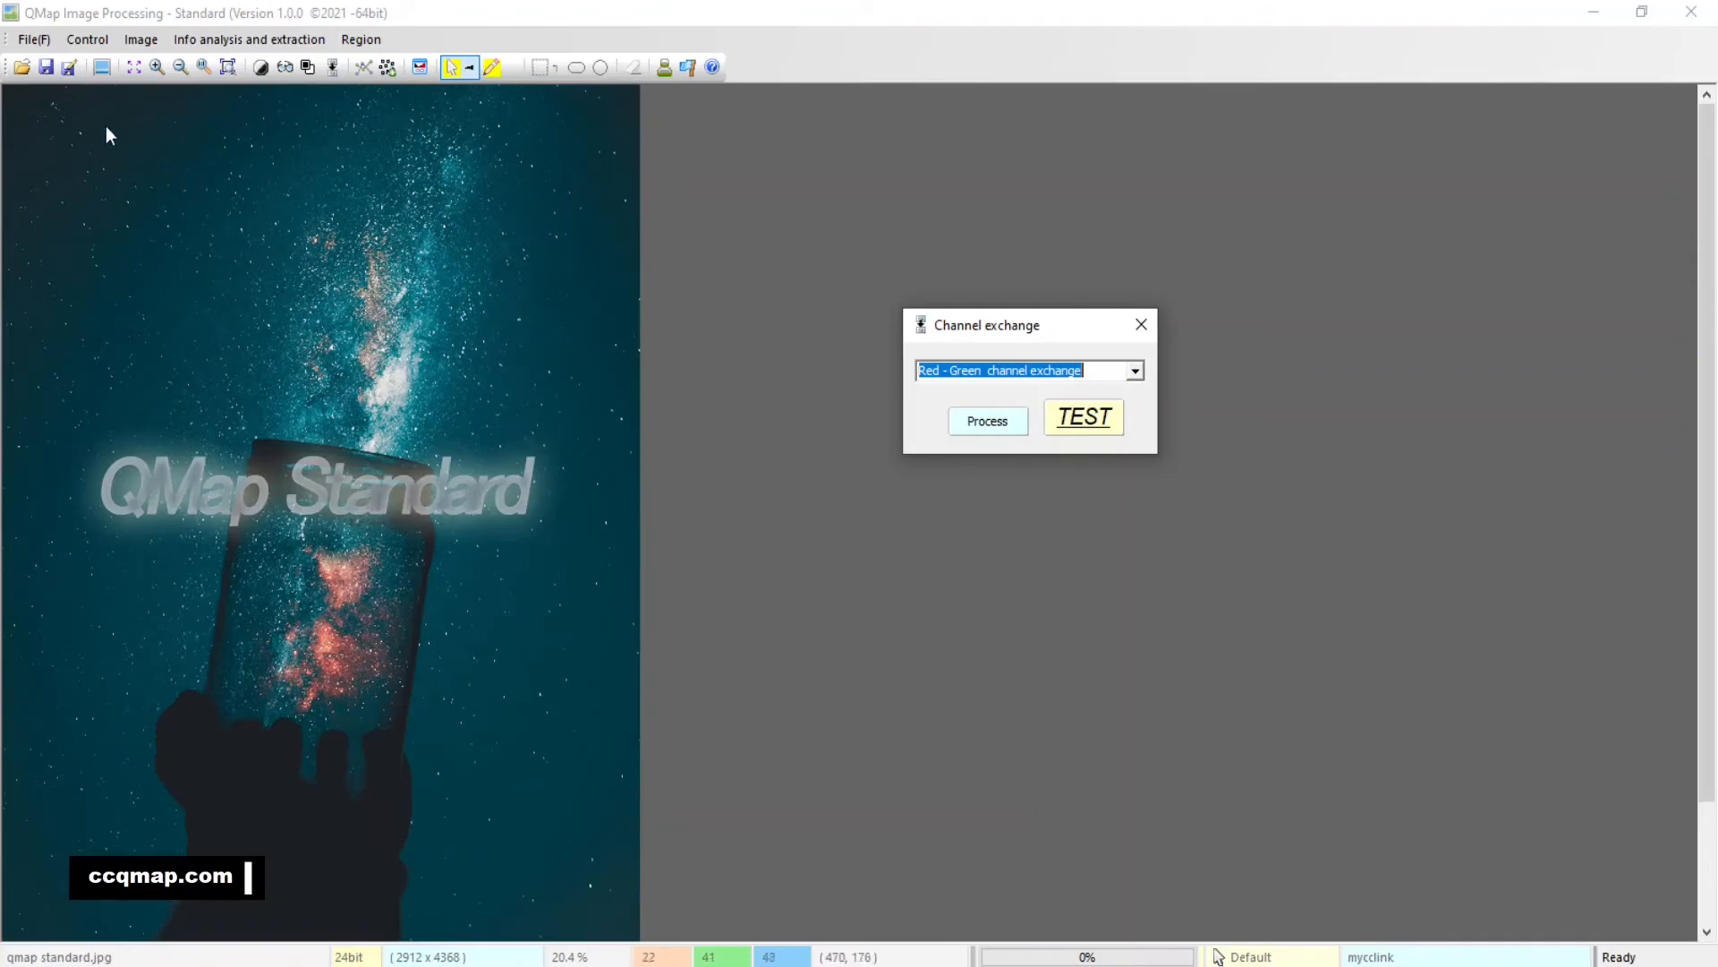
Open the image pd36-1-pia18155 and bring up the Channel exchange tool for it, placed clear of the picture.
click(21, 67)
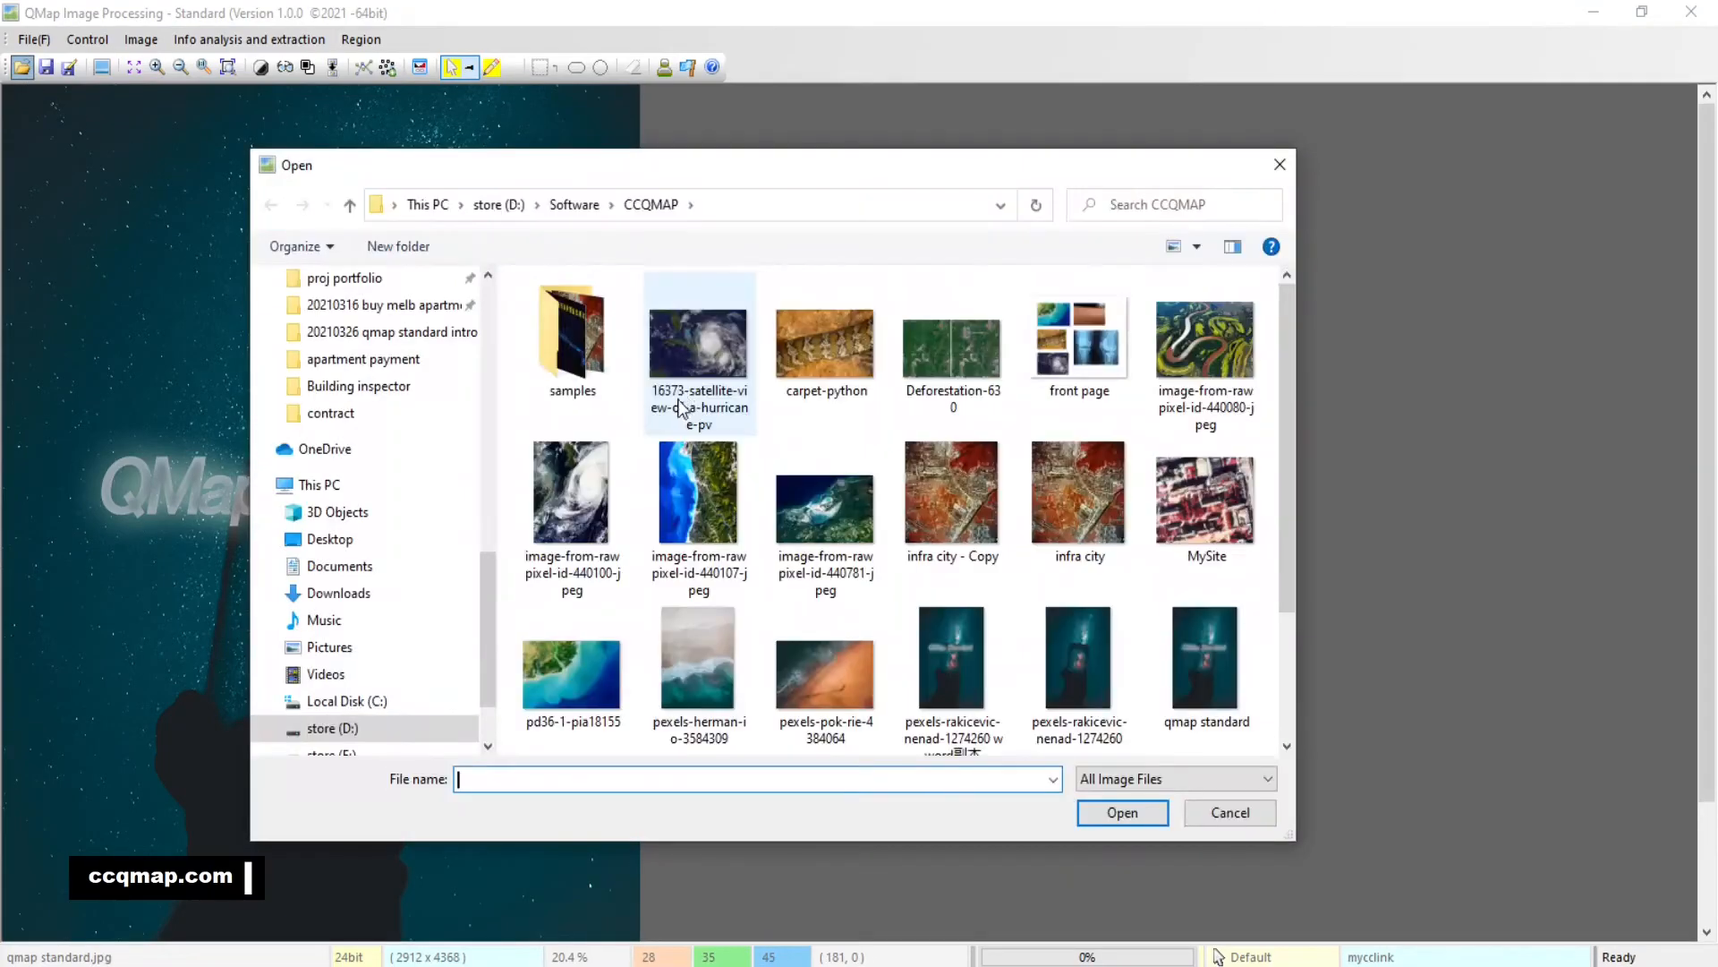
double_click(604, 686)
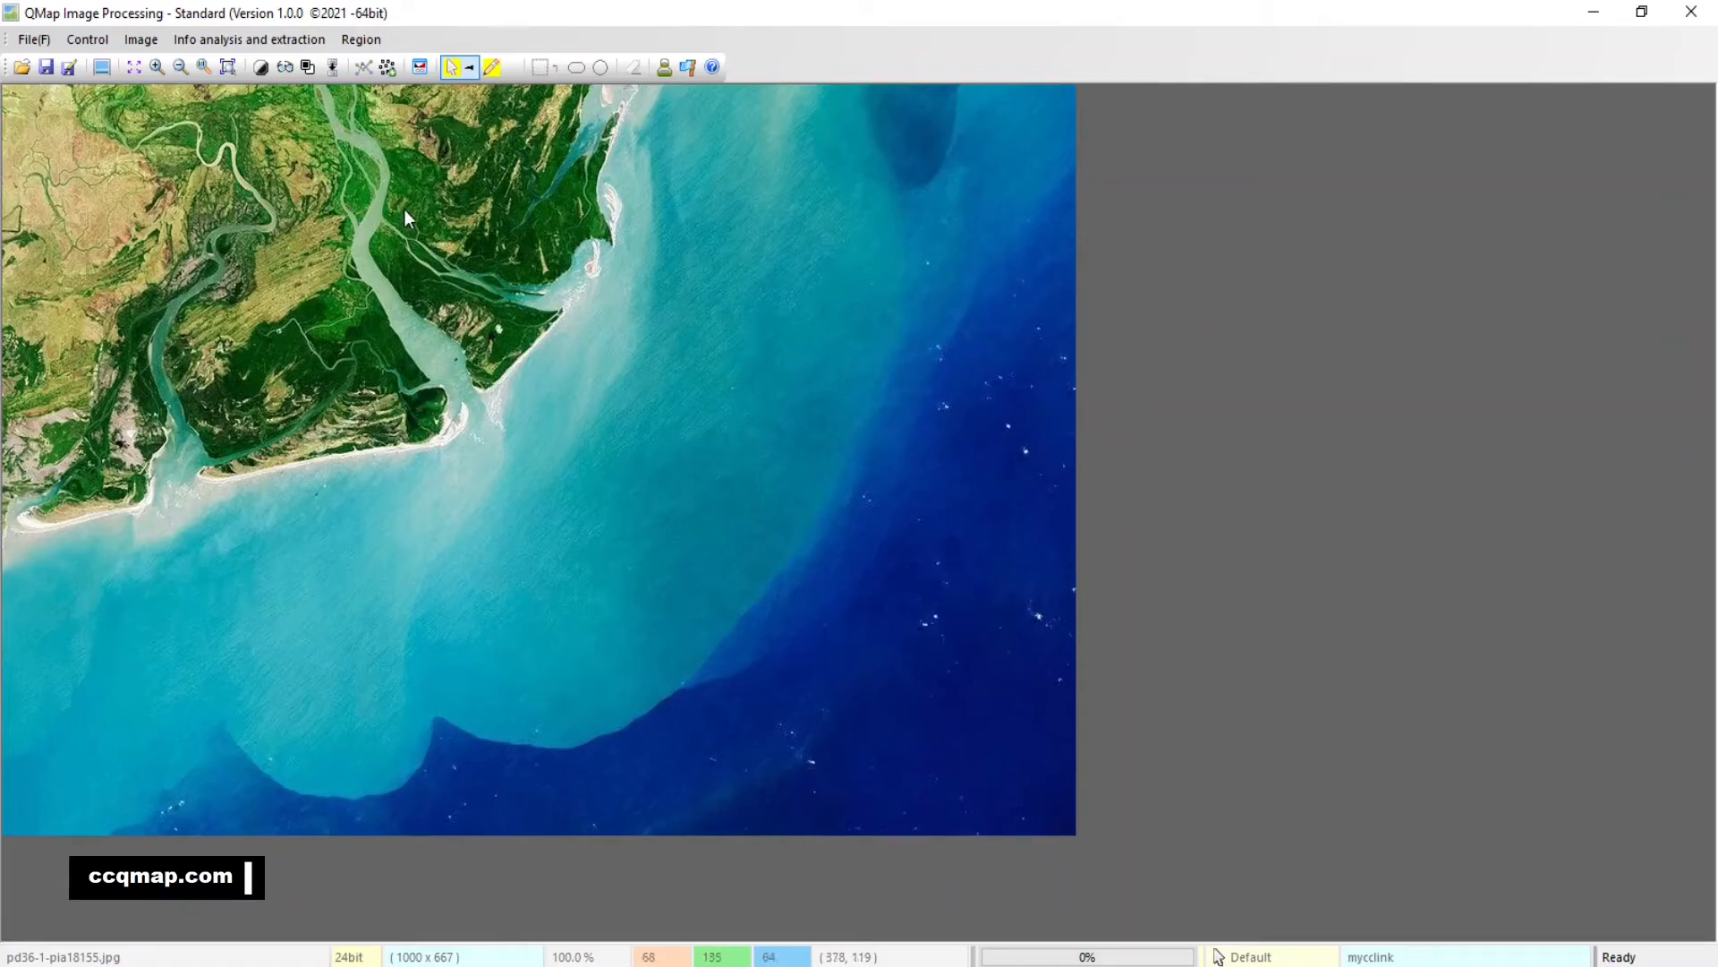
click(333, 75)
drag(1582, 75, 1212, 255)
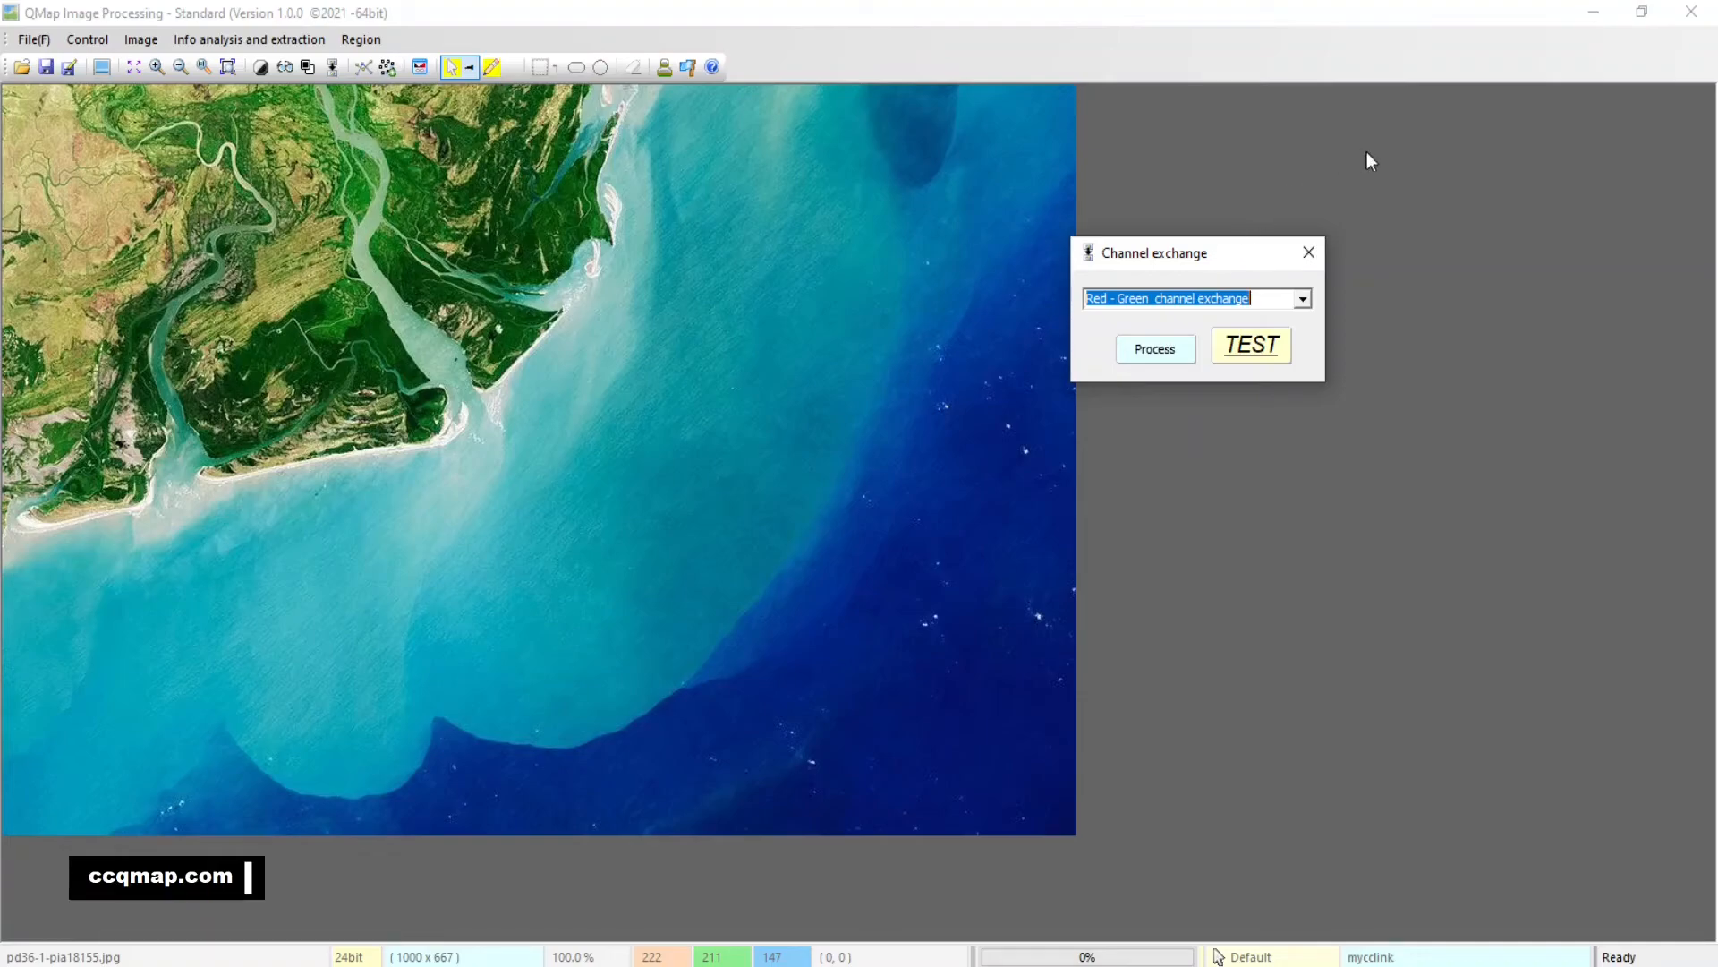
Test the Red - Green channel exchange on the coastal image and dismiss the result report.
click(1304, 300)
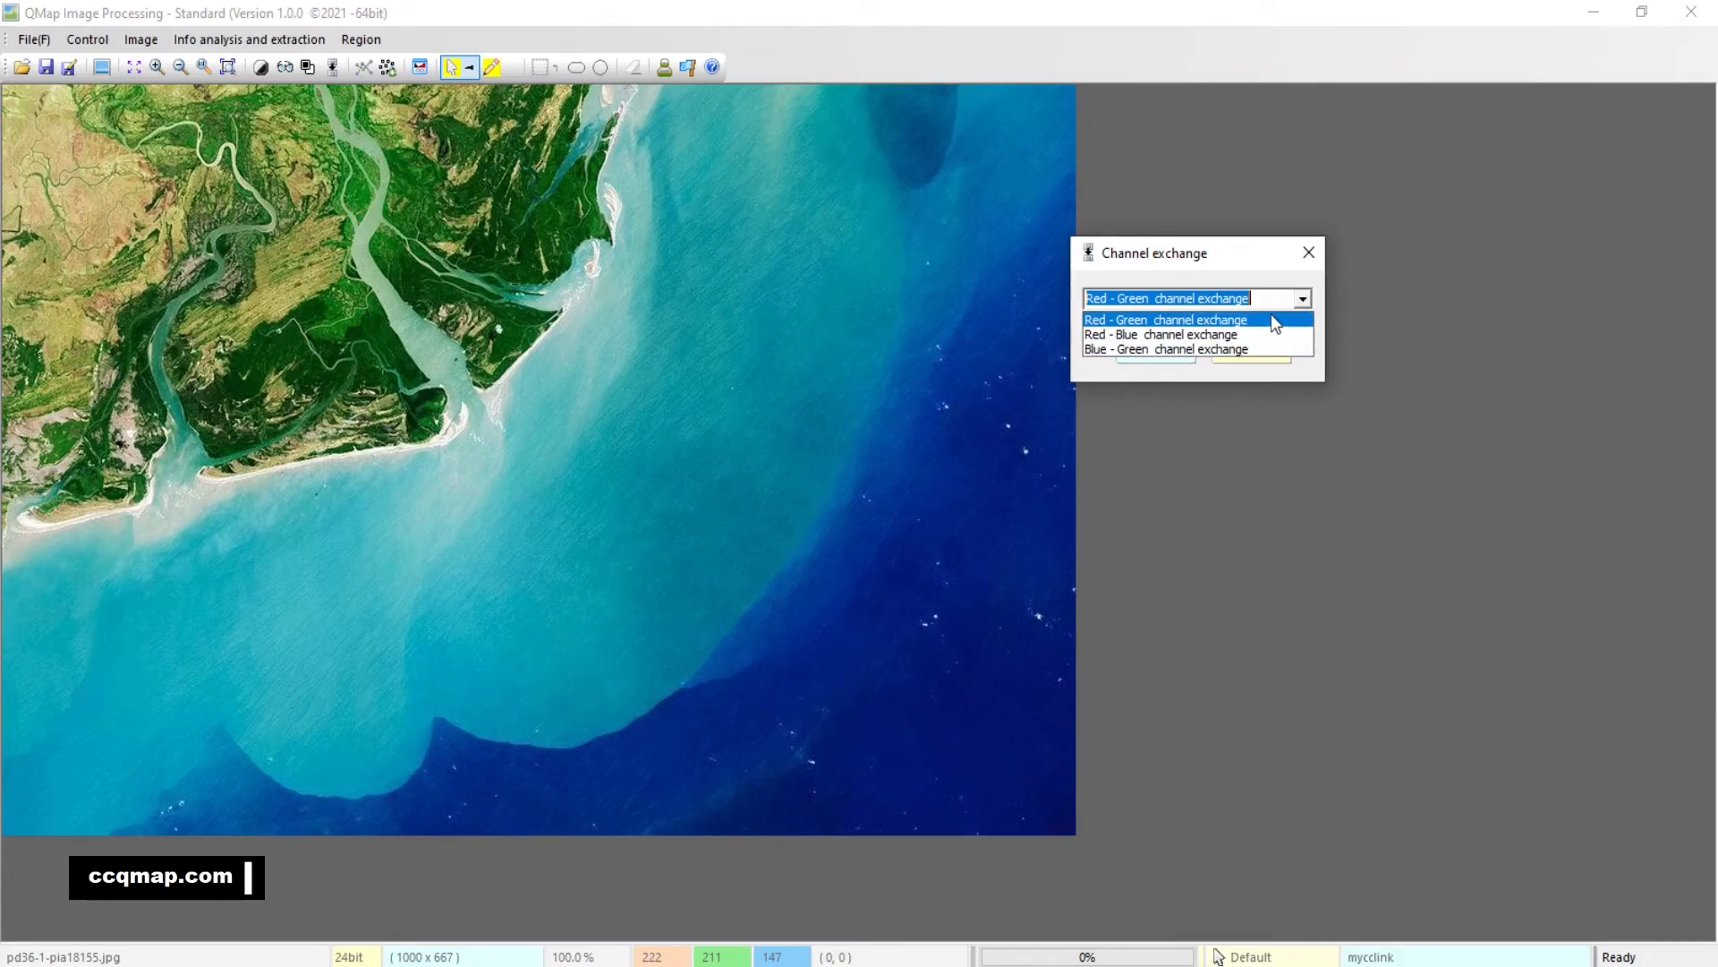
click(1275, 321)
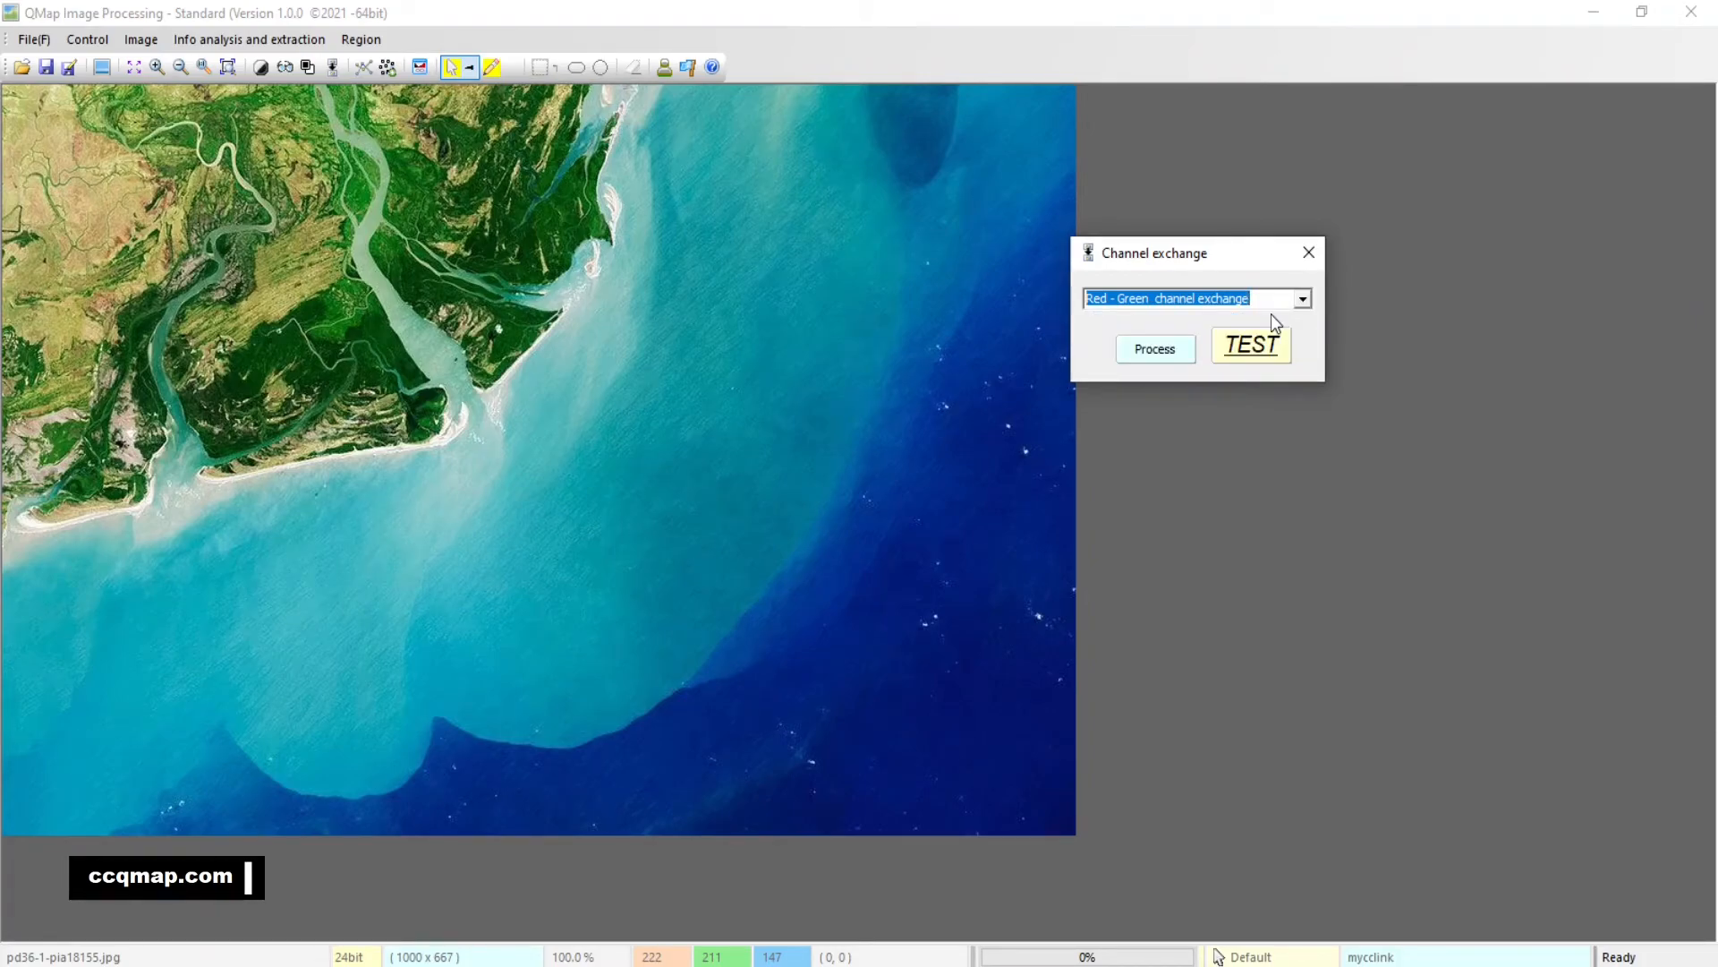
click(1271, 342)
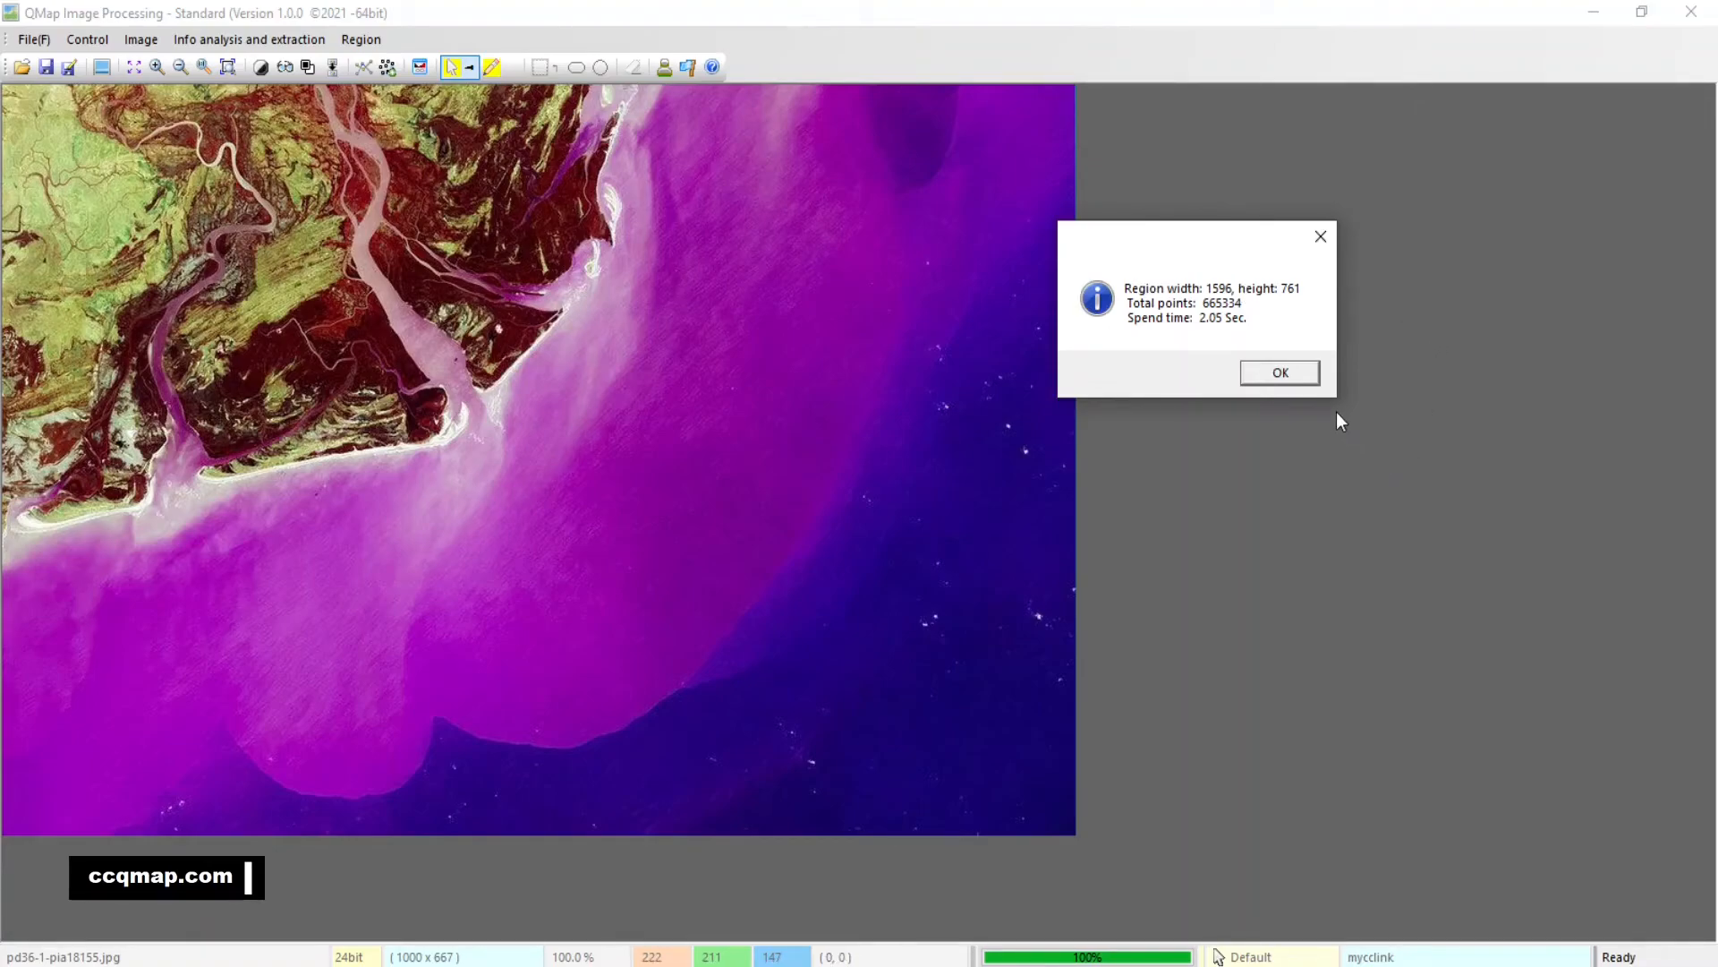
click(1278, 374)
Test the Red - Blue channel exchange on the coastal image and dismiss the result report.
click(1303, 299)
click(1251, 339)
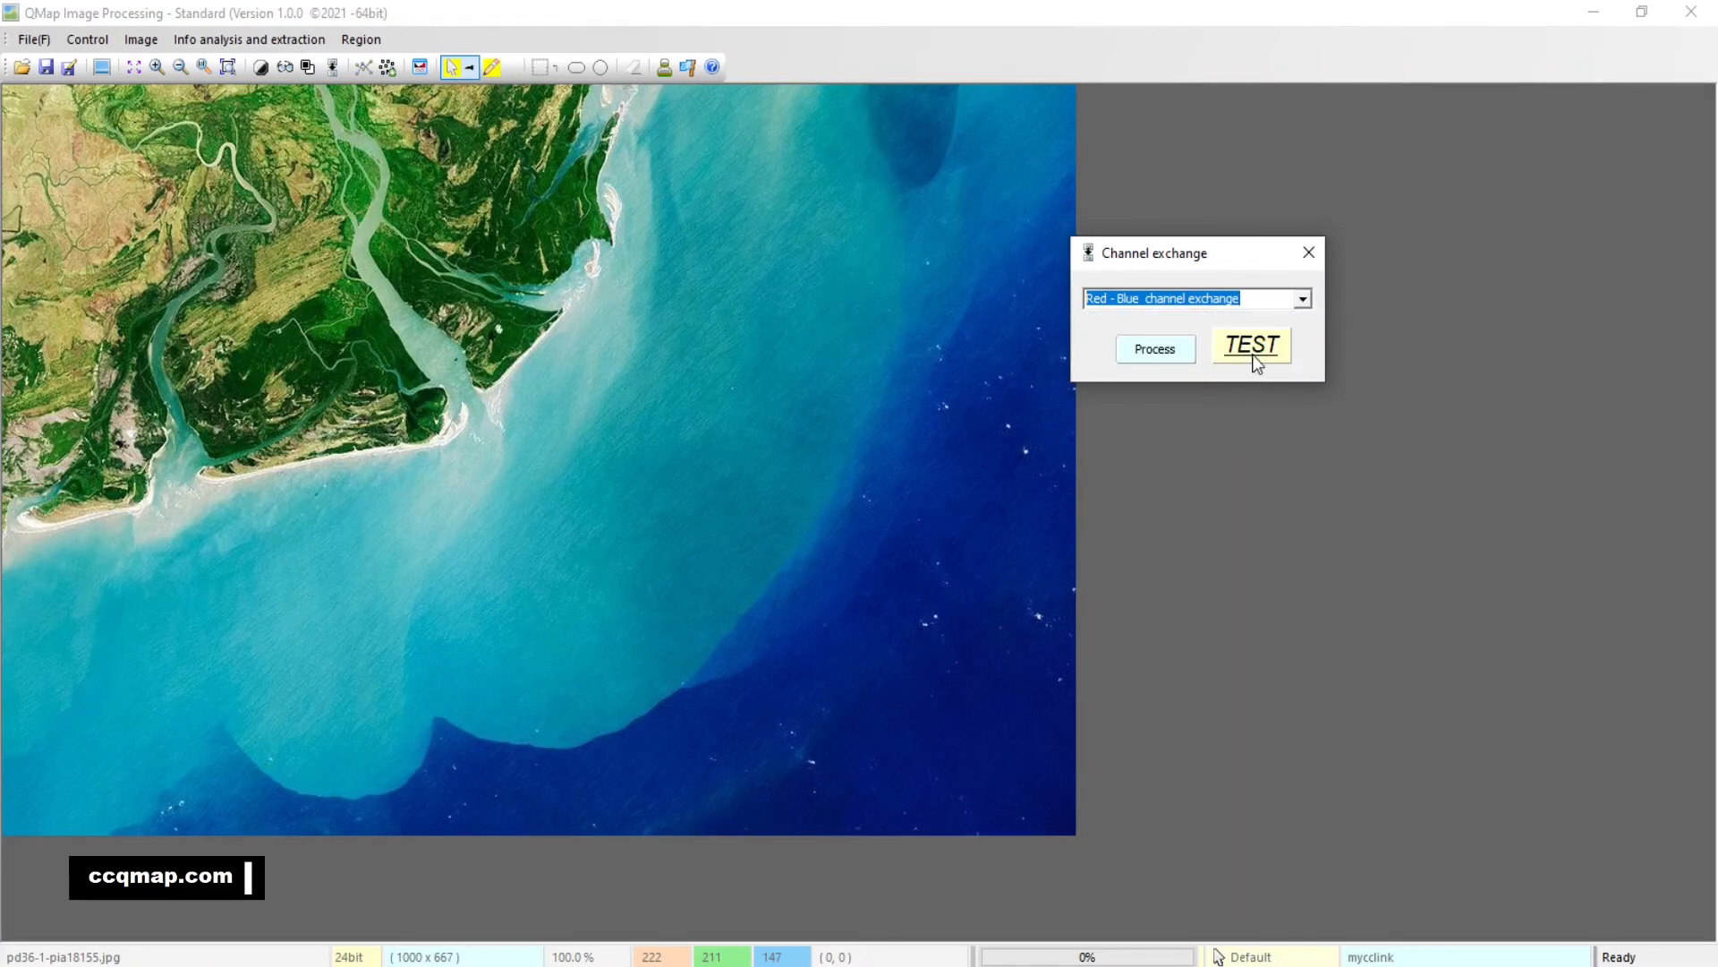
click(1267, 357)
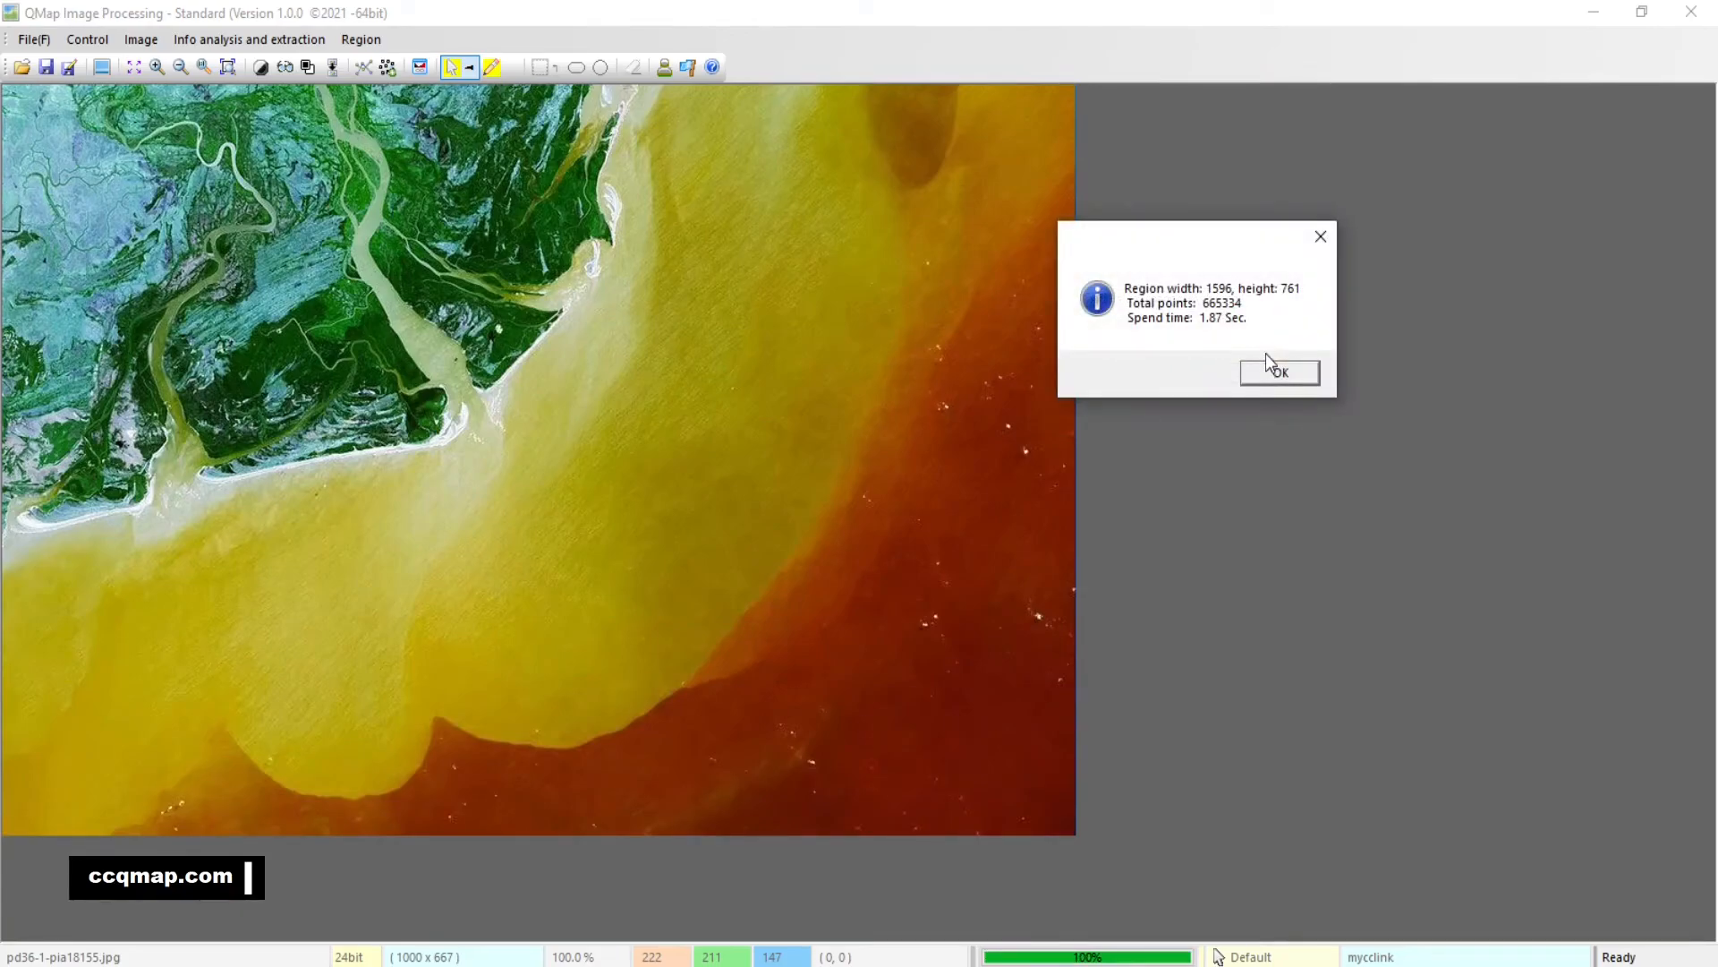
click(1280, 374)
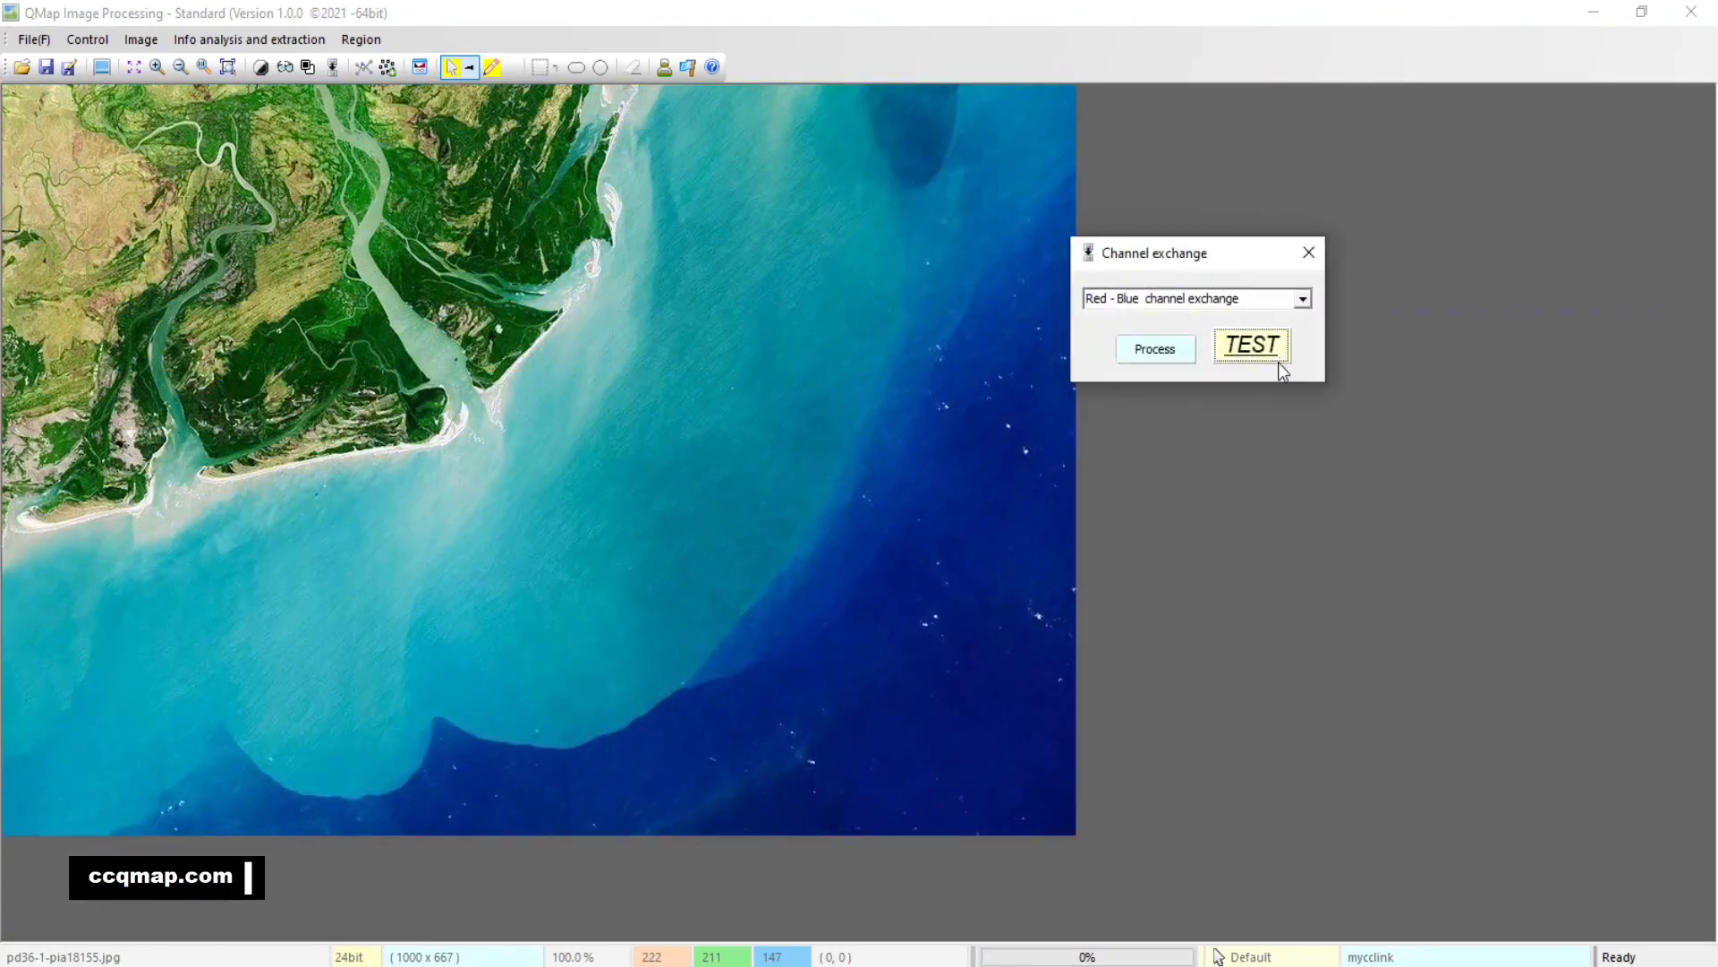
Test the Blue - Green channel exchange on the coastal image and dismiss the result report.
click(1305, 304)
click(1258, 350)
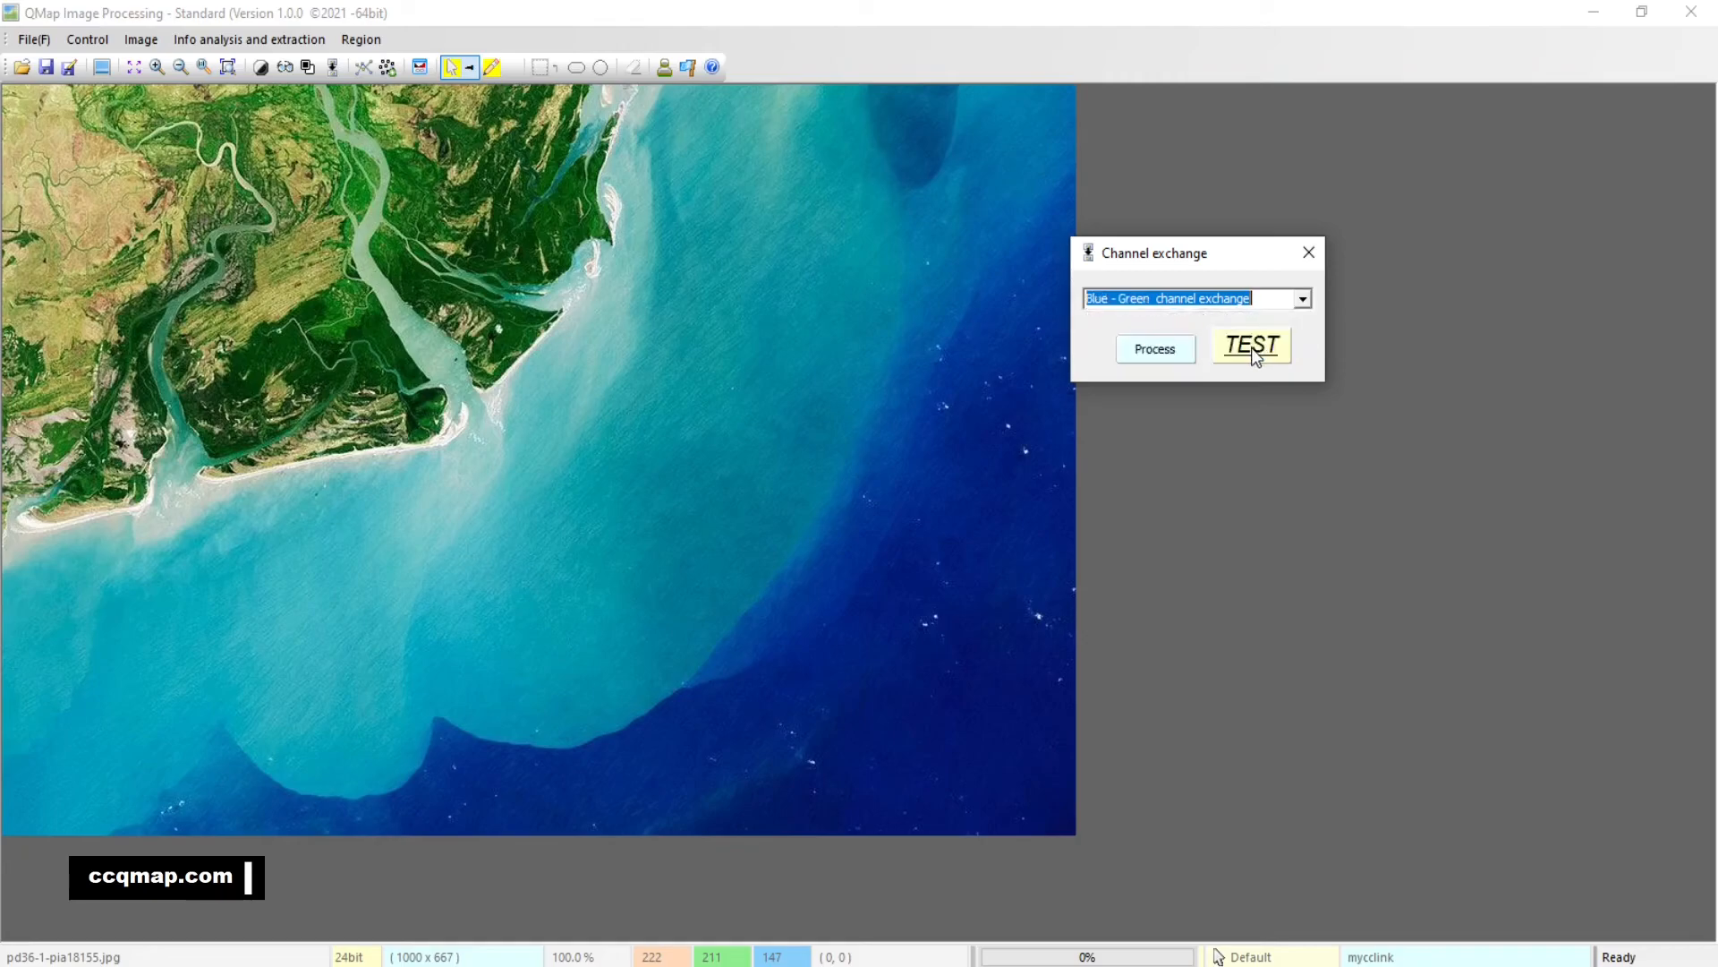
click(1255, 357)
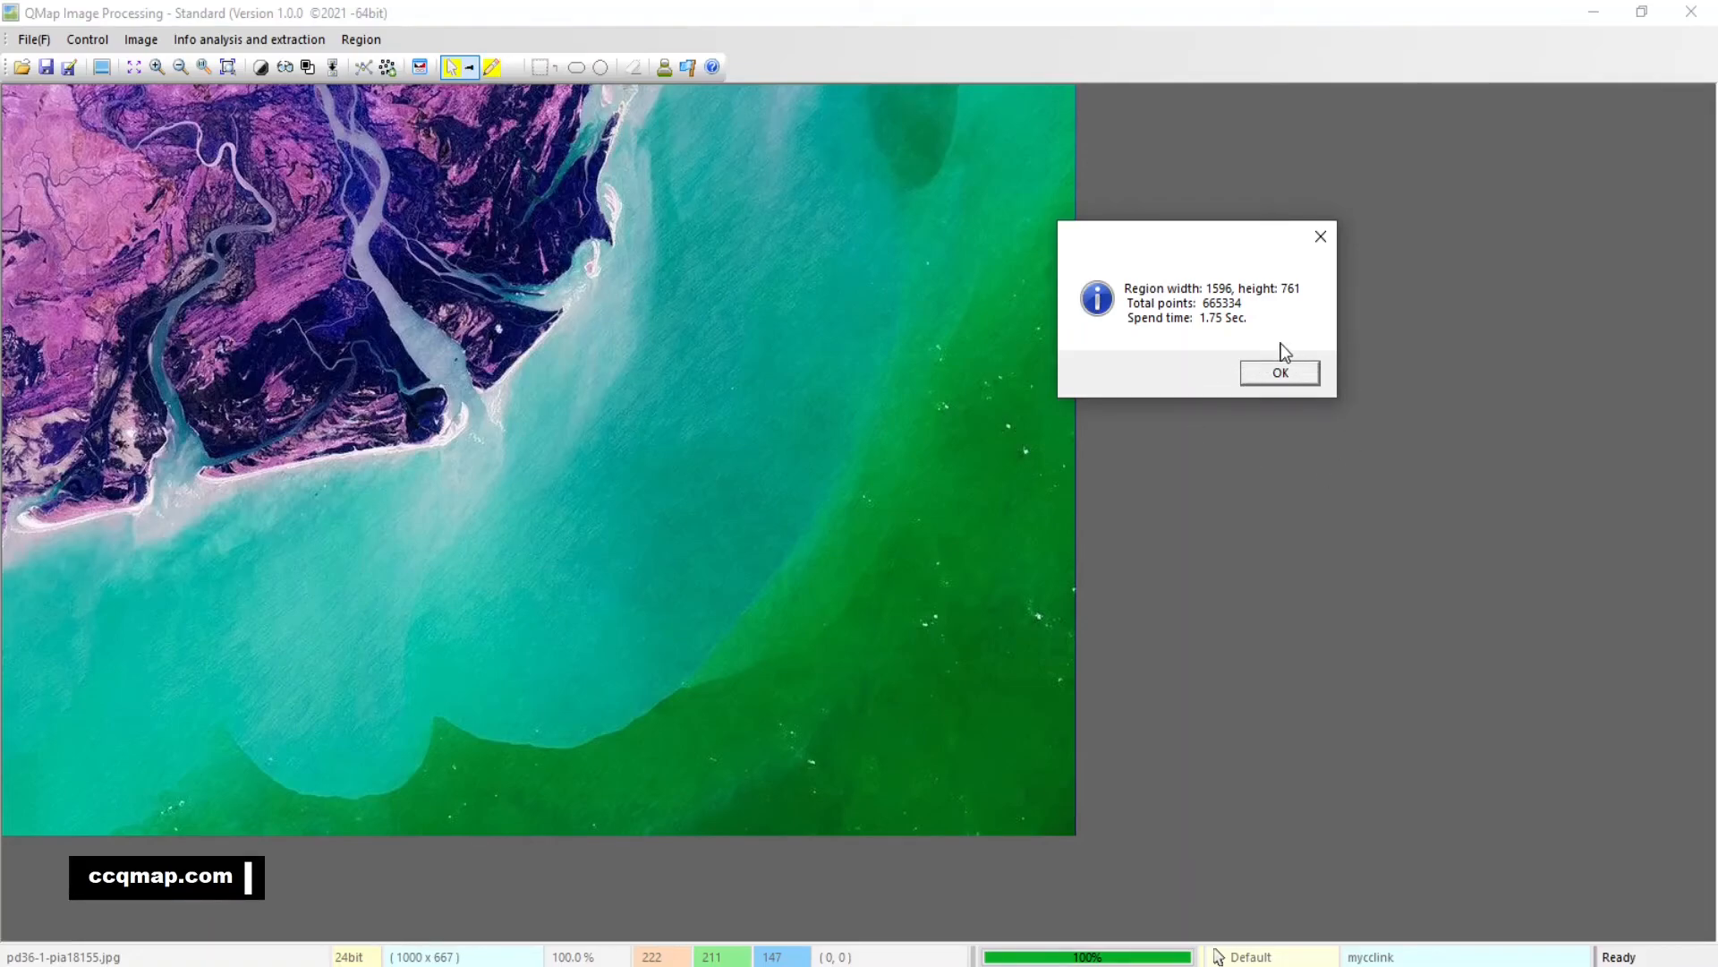
click(1277, 375)
Process the coastal image with the Blue - Green channel exchange and restore the original image.
click(1154, 354)
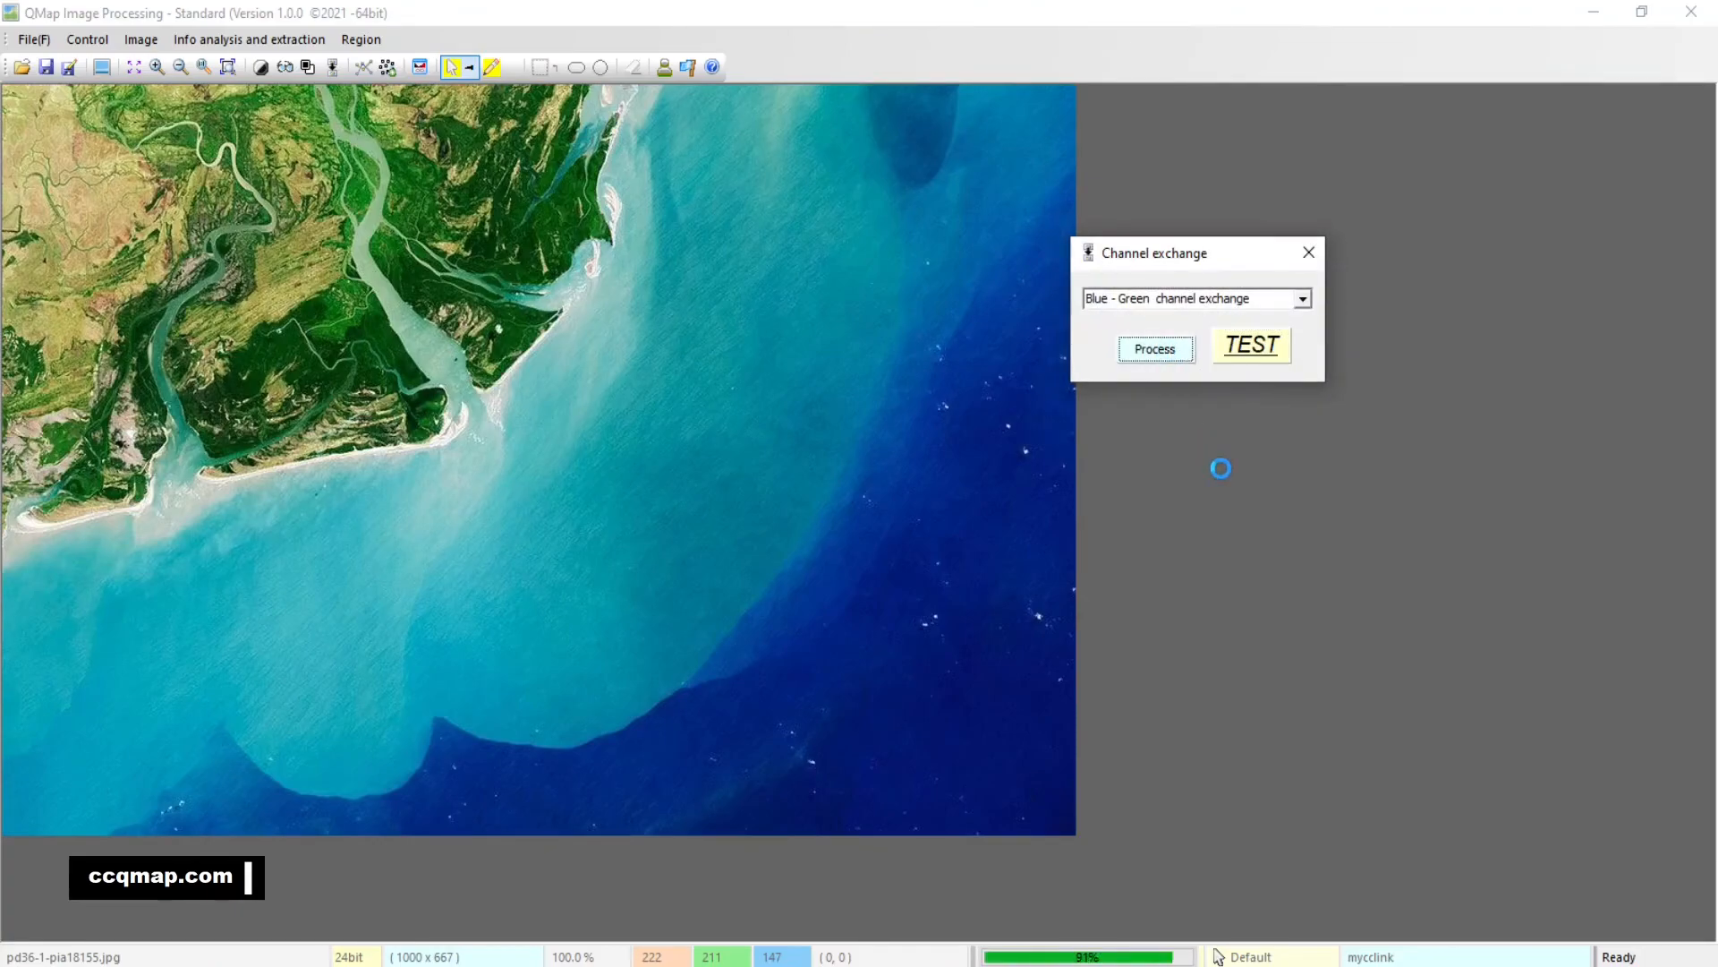
click(1253, 382)
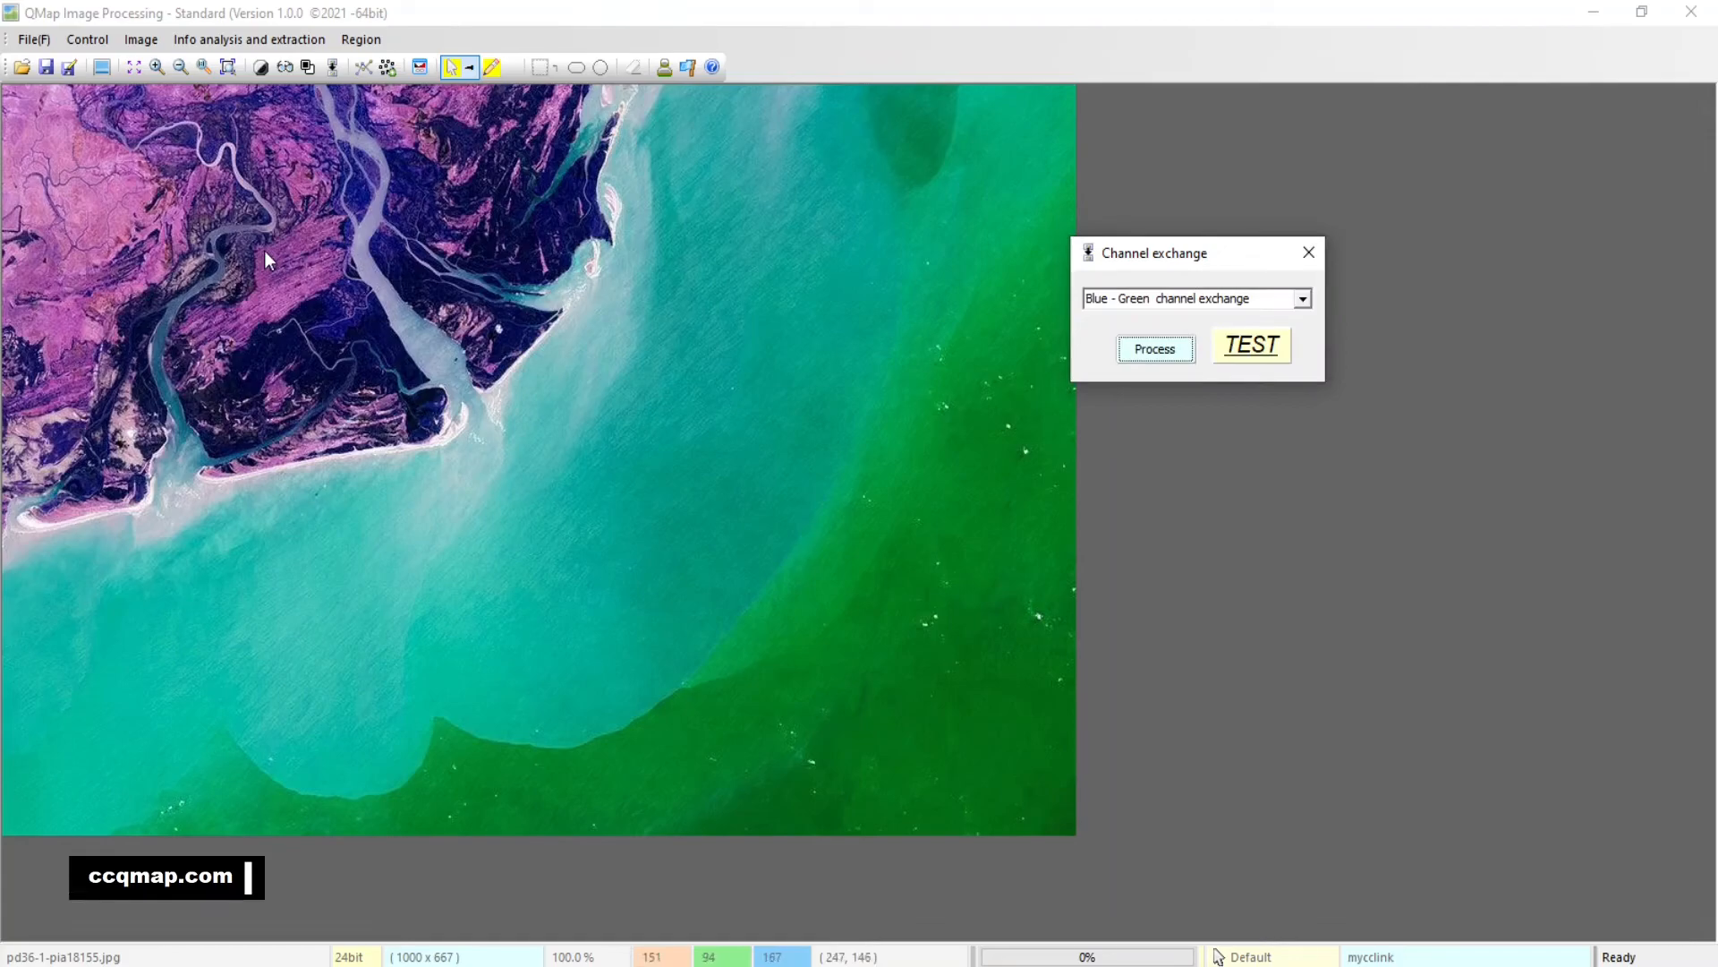
click(103, 70)
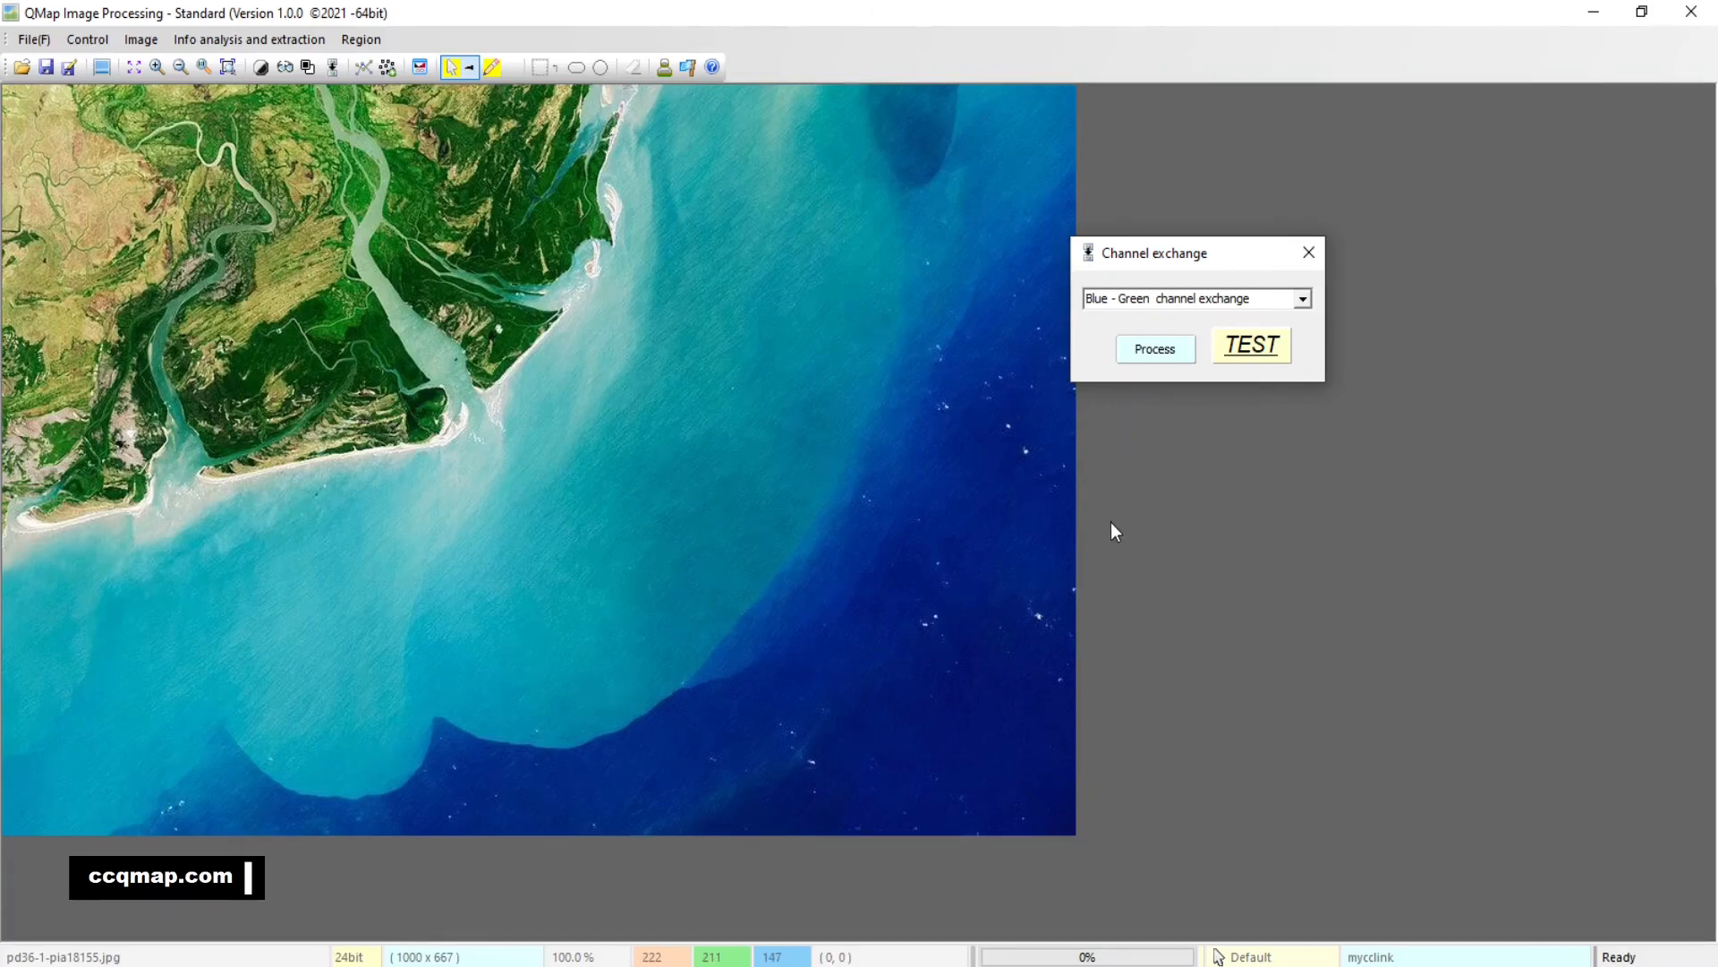